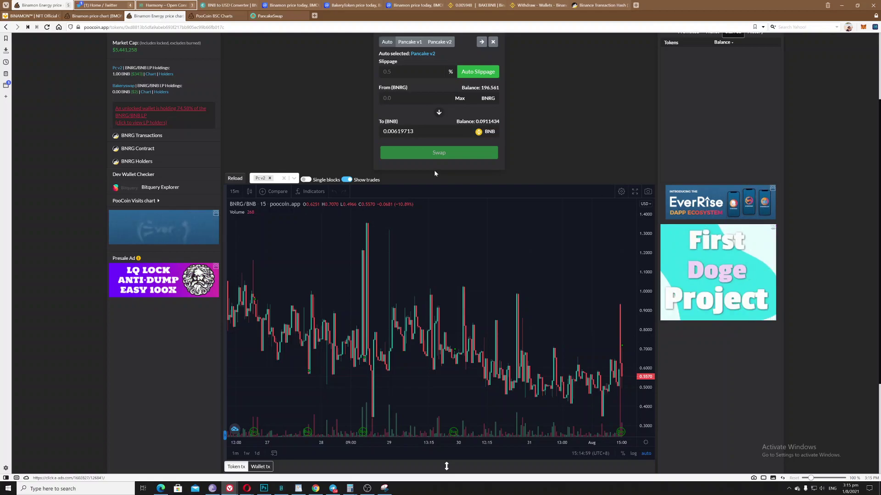
# Reverse the swap to BNB→BNRG and enter 0.7 BNB as the amount.
pyautogui.click(439, 113)
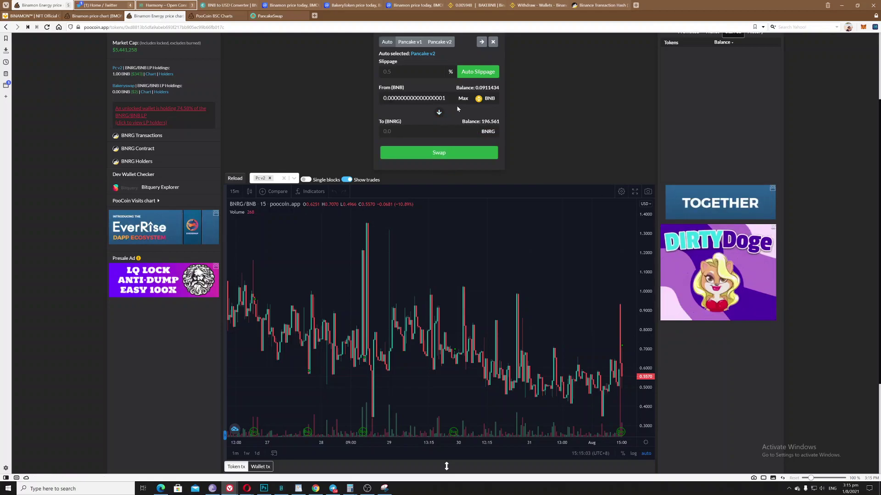
pyautogui.moveTo(445, 98); pyautogui.dragTo(376, 106)
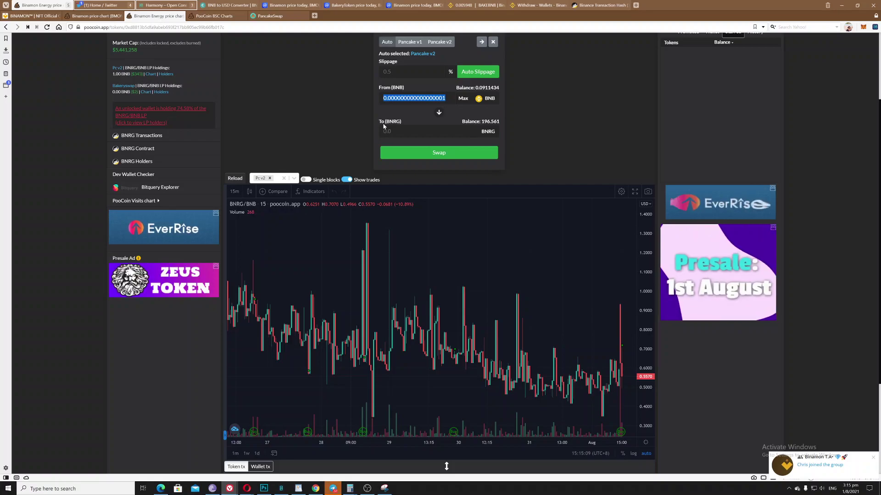
pyautogui.write('0.')
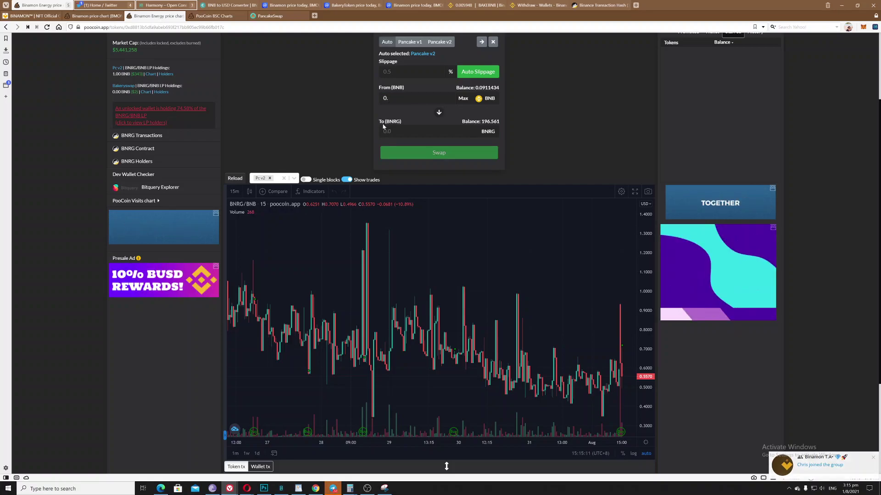
pyautogui.write('7')
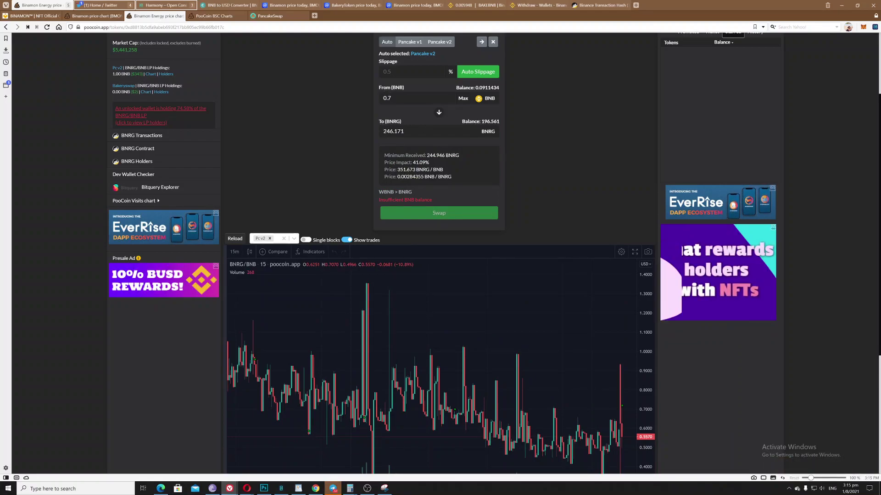
# Highlight the 41.09% price impact, the 0.7 BNB amount and the 246.171 BNRG output.
pyautogui.moveTo(412, 162); pyautogui.dragTo(434, 166)
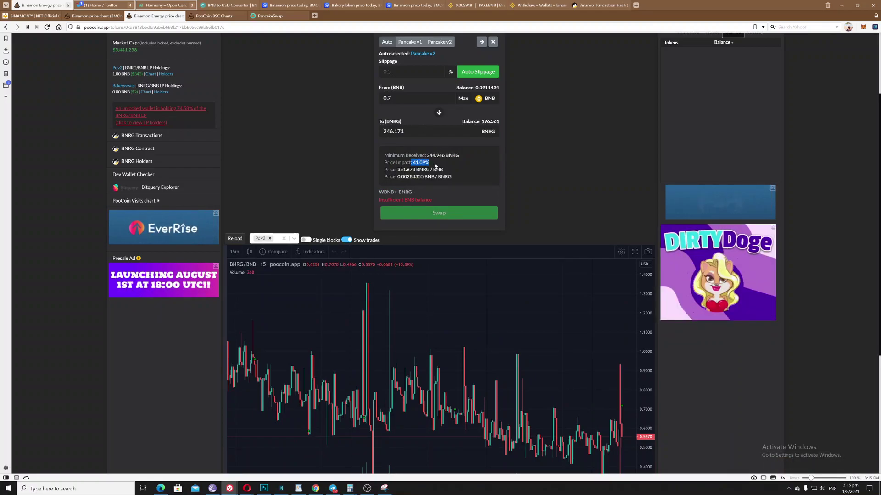
pyautogui.click(435, 166)
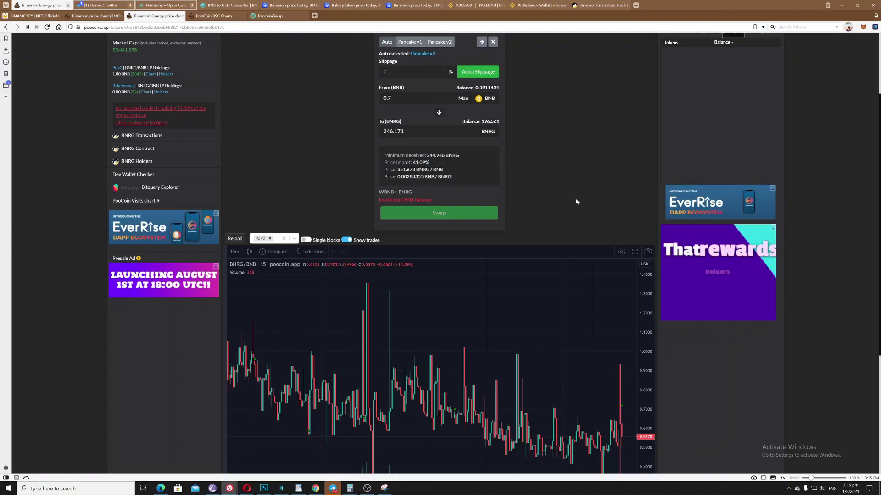
pyautogui.doubleClick(387, 98)
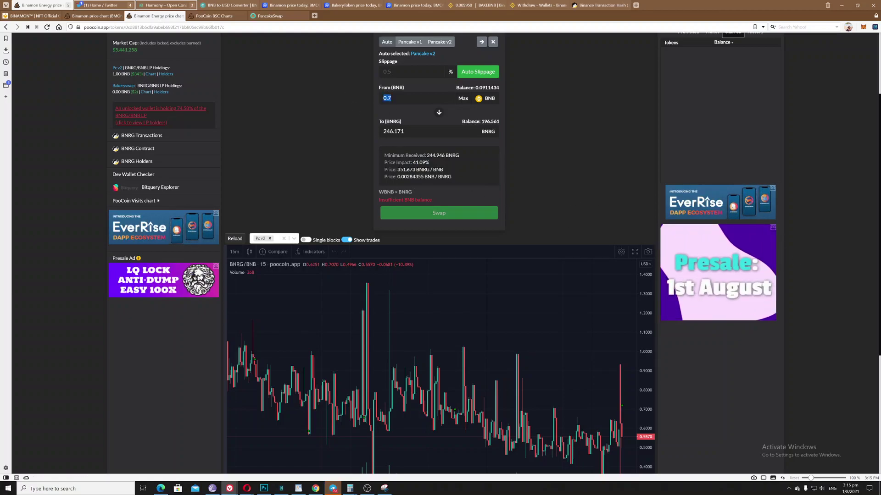
pyautogui.click(812, 219)
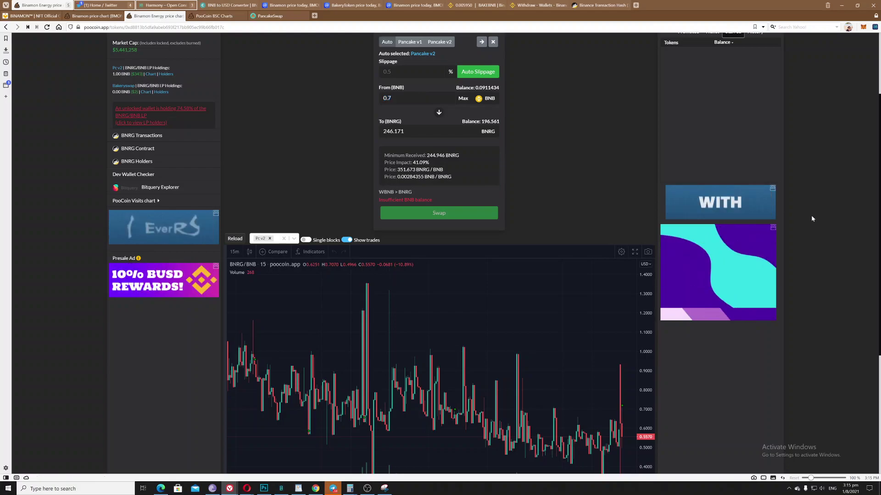
pyautogui.moveTo(404, 131); pyautogui.dragTo(377, 136)
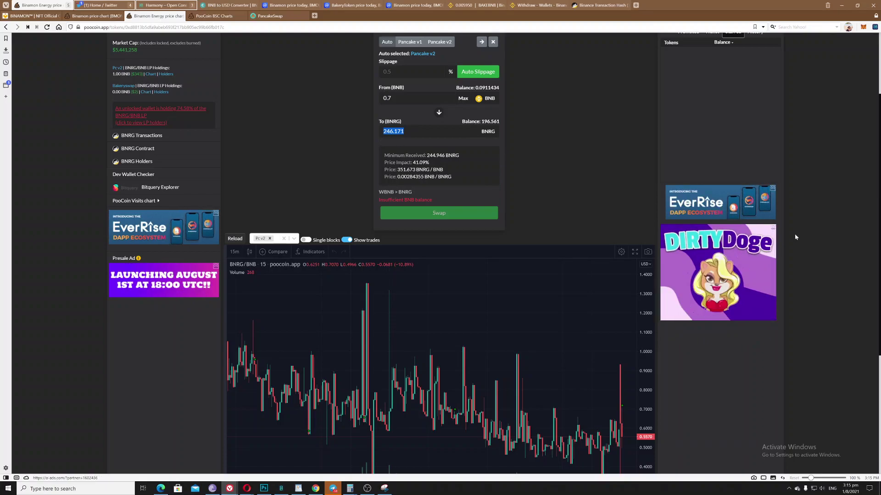
# Scroll to the trade list, highlight the 258.6412 BNRG buy for 0.7000 BNB, and pan the chart.
pyautogui.scroll(-4, 825, 241)
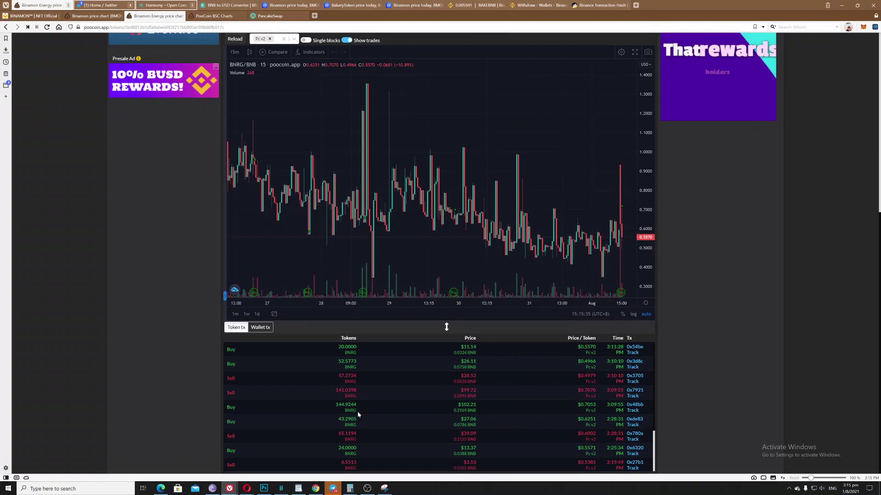
pyautogui.scroll(-1, 357, 414)
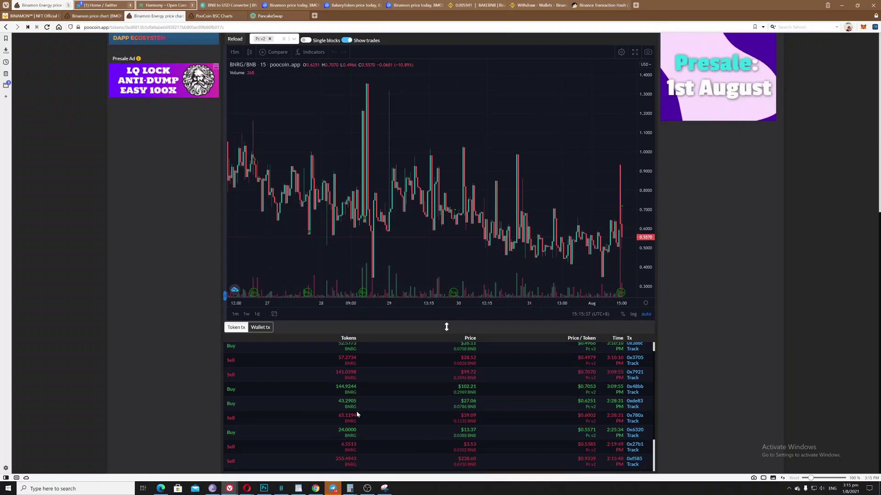
pyautogui.scroll(-2, 360, 416)
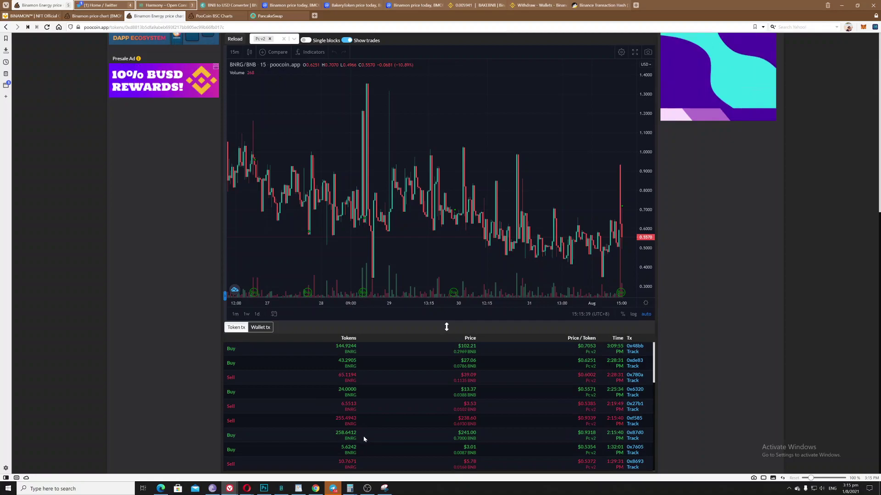
pyautogui.scroll(2, 364, 440)
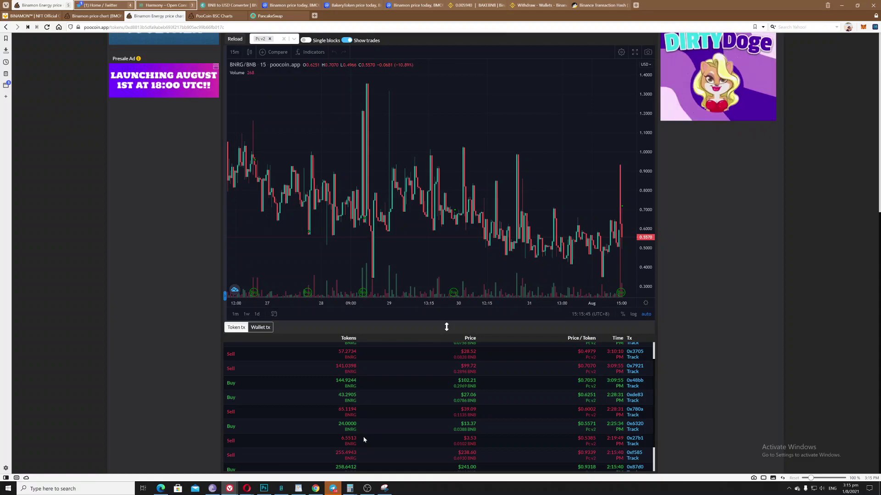
pyautogui.scroll(-2, 364, 439)
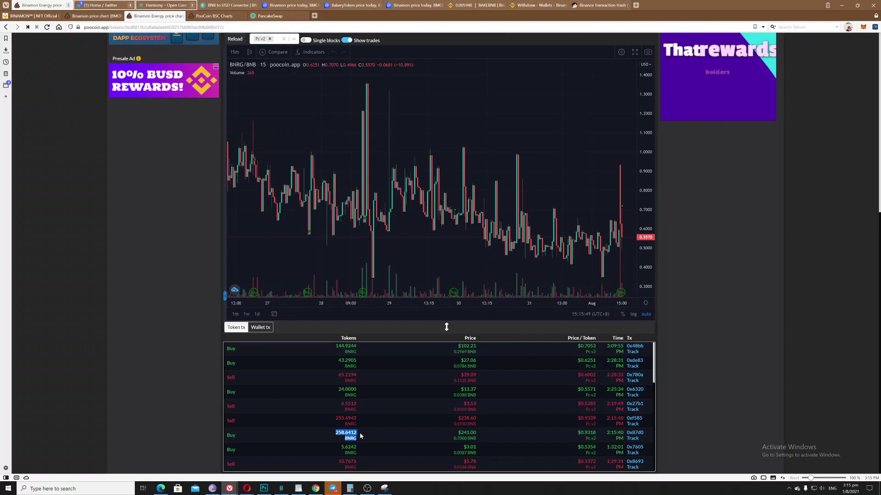
pyautogui.tripleClick(360, 435)
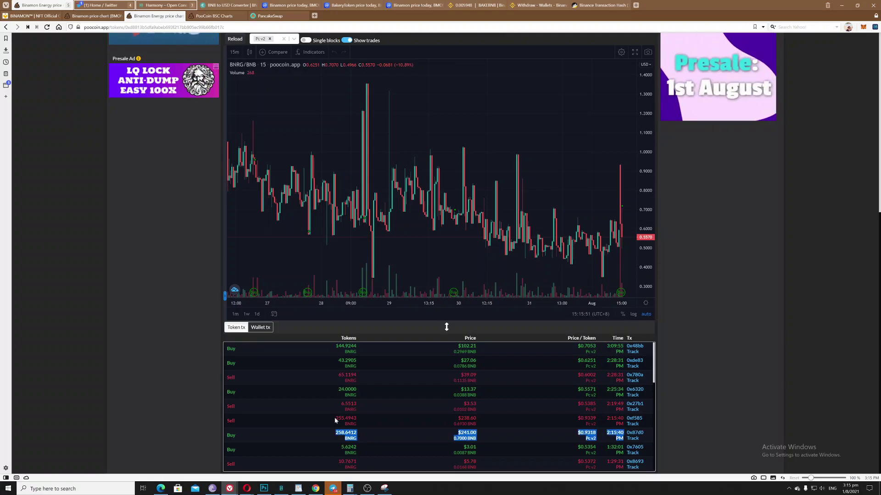
pyautogui.moveTo(339, 419); pyautogui.dragTo(371, 438)
pyautogui.moveTo(525, 197); pyautogui.dragTo(392, 183)
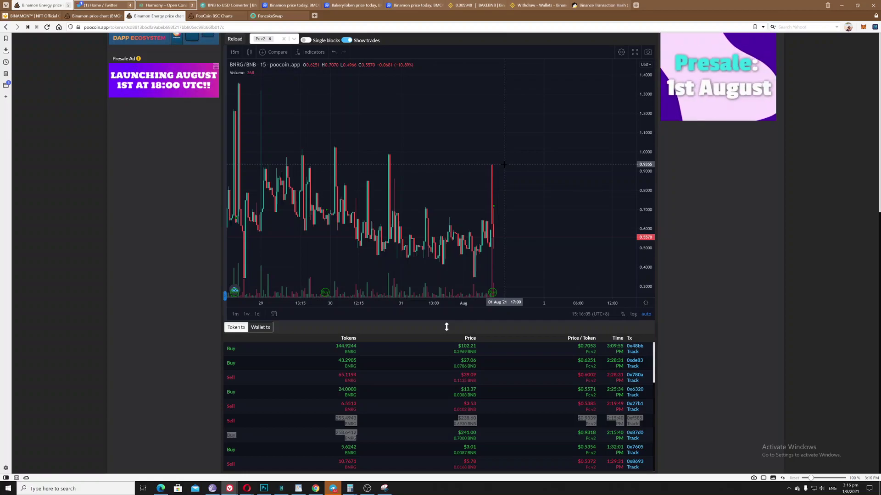
# Pan the chart toward the latest candles, then scroll back up to the 246.171 BNRG quote.
pyautogui.moveTo(500, 252); pyautogui.dragTo(402, 245)
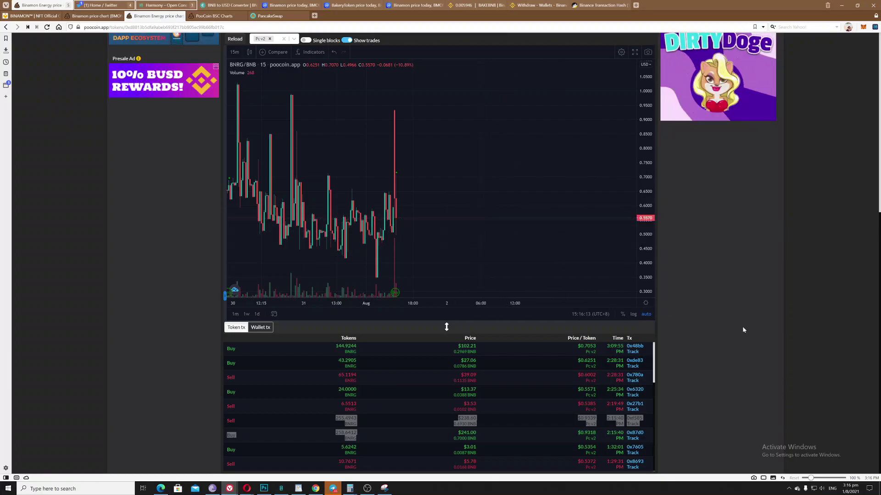
pyautogui.click(804, 309)
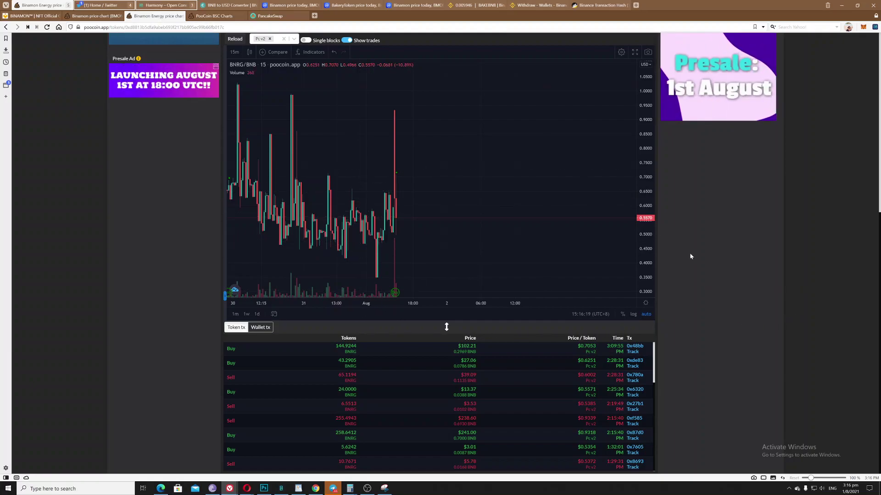
pyautogui.scroll(3, 711, 257)
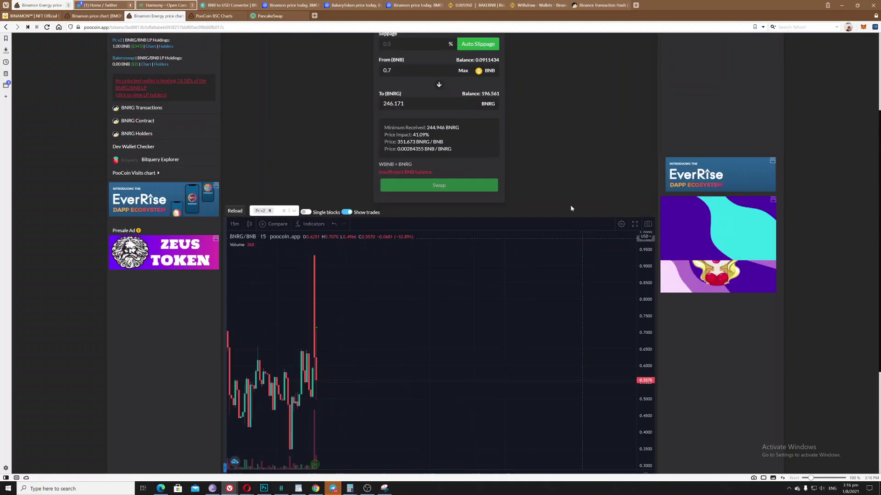
pyautogui.scroll(2, 568, 182)
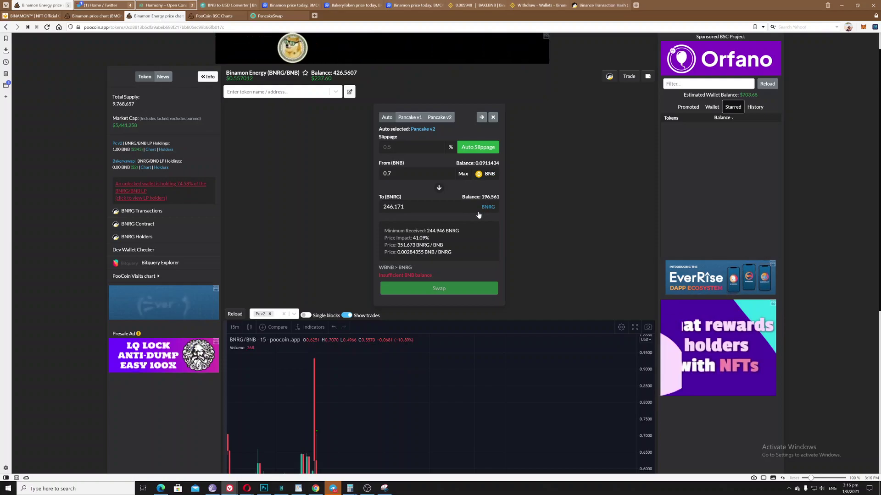
# On PancakeSwap, change the receive token from BMON to BNRG and highlight the 41.09% price impact.
pyautogui.click(270, 15)
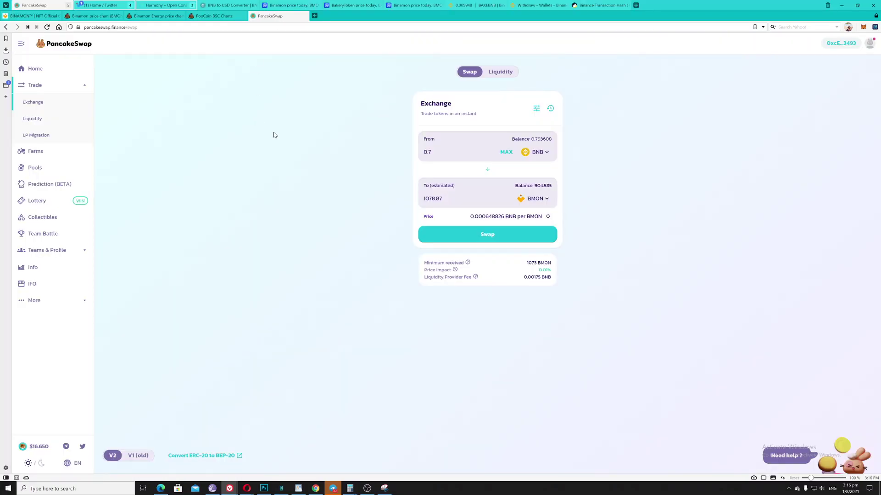
pyautogui.click(545, 200)
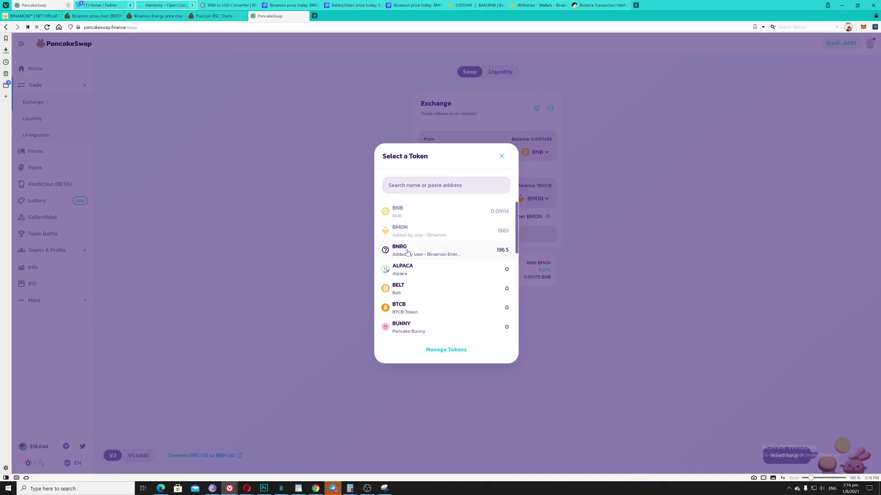
pyautogui.click(408, 251)
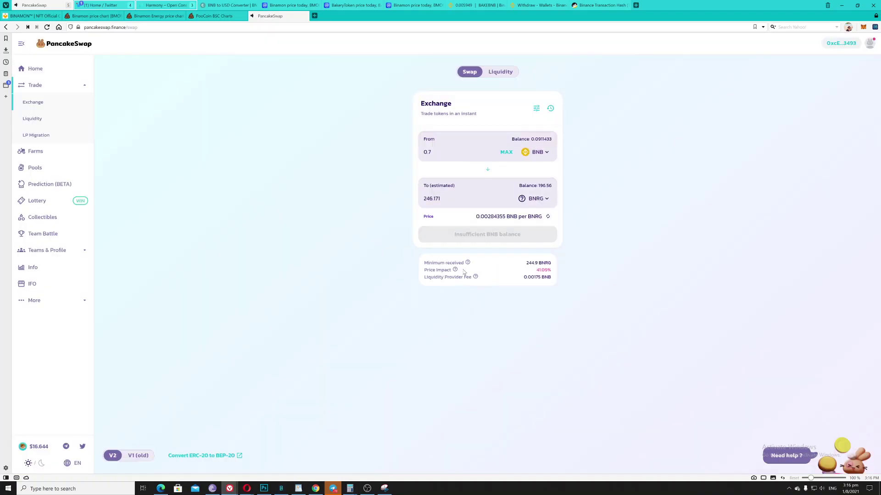
pyautogui.moveTo(433, 270); pyautogui.dragTo(510, 276)
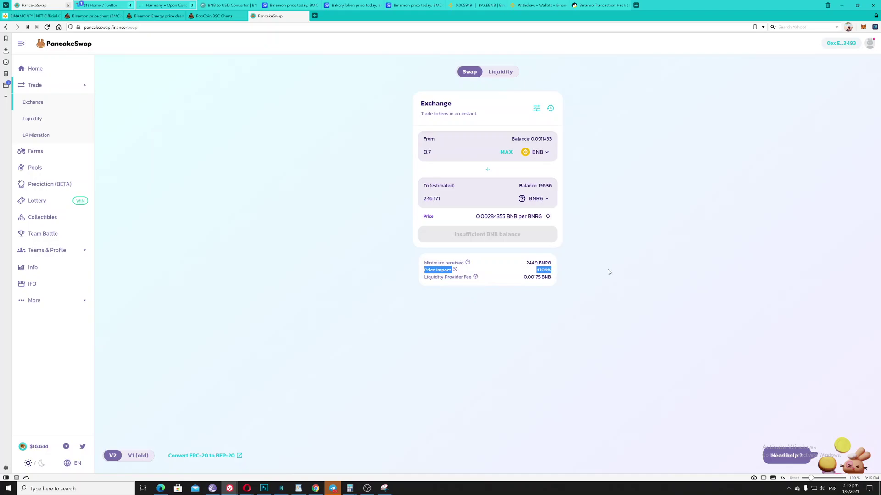
pyautogui.click(225, 107)
# Switch among browser tabs to reach the Binamon BMON/BNB chart showing a 1,983.1890 BMON balance.
pyautogui.click(212, 17)
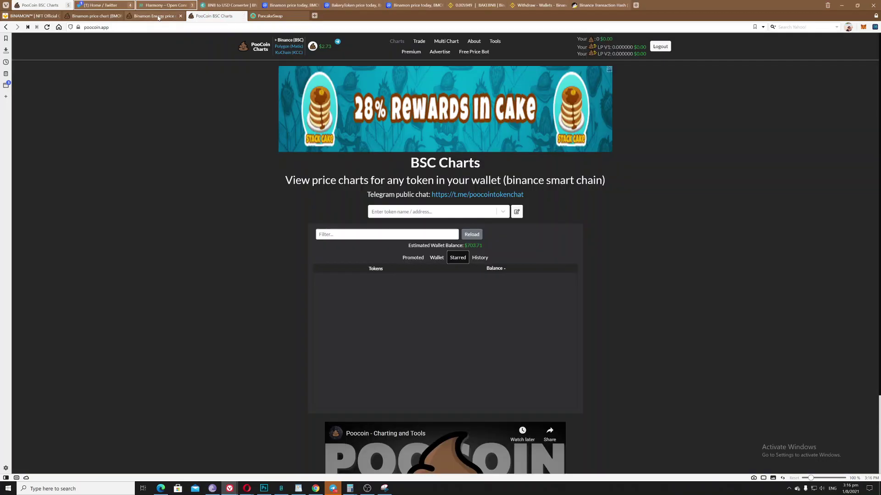
pyautogui.click(156, 17)
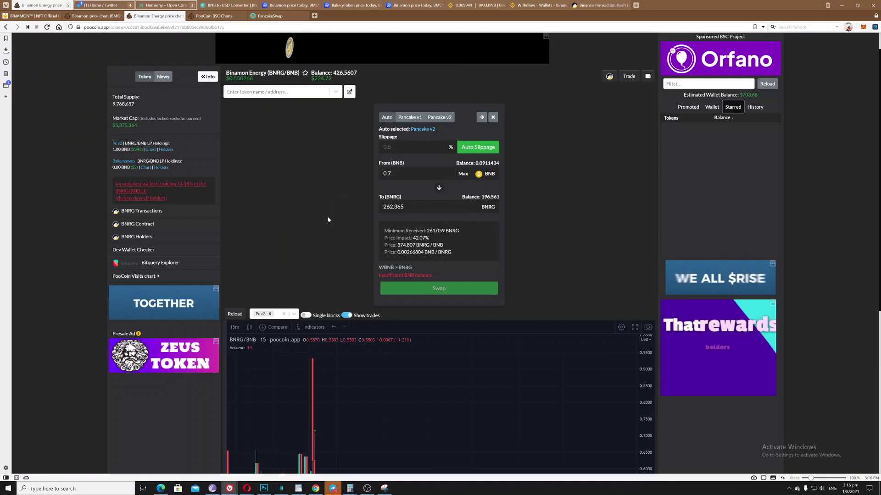
pyautogui.scroll(-1, 323, 235)
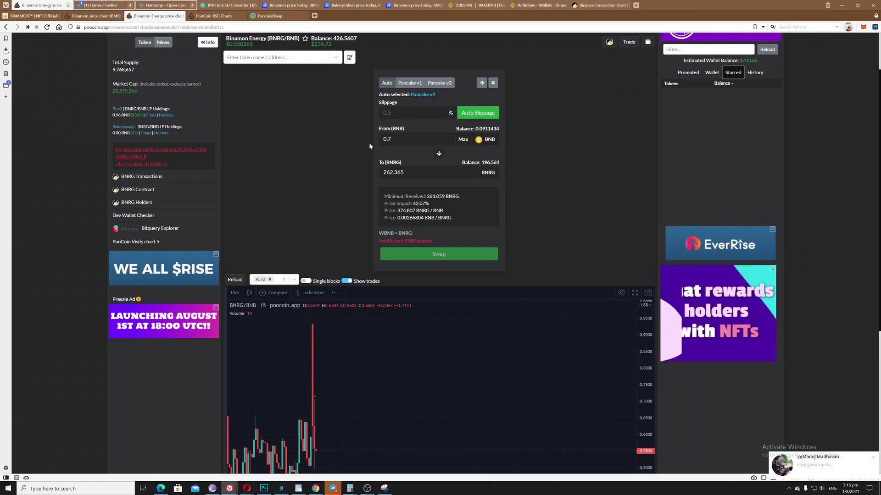
pyautogui.click(214, 16)
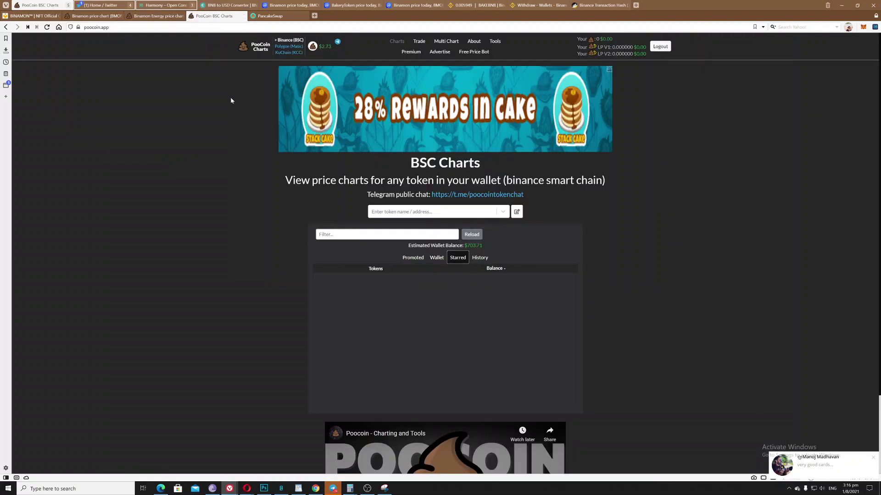
pyautogui.click(154, 16)
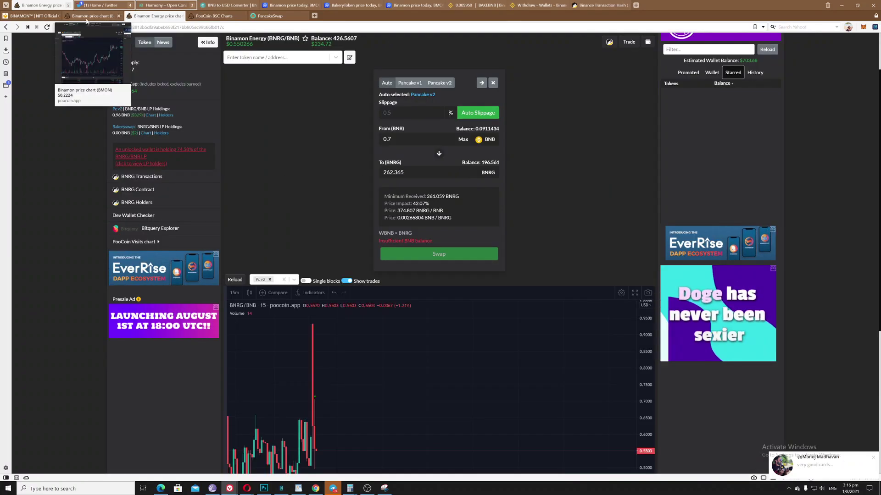
pyautogui.click(98, 16)
pyautogui.click(154, 17)
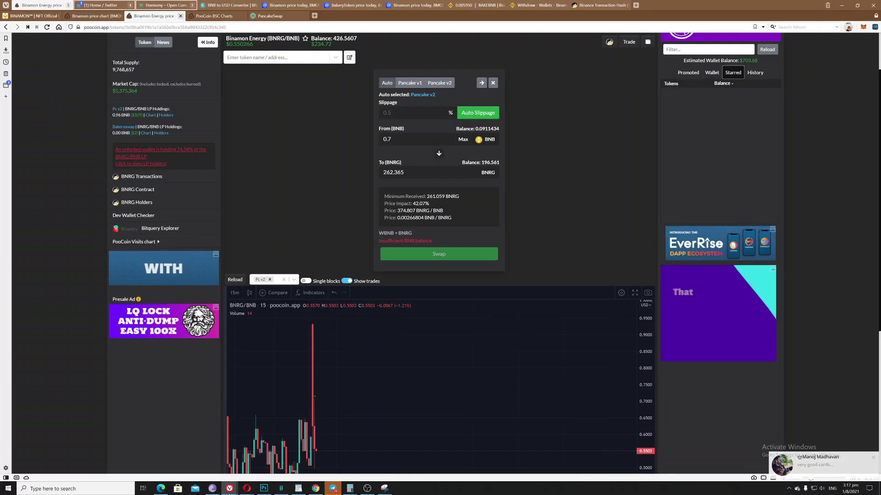
pyautogui.click(214, 16)
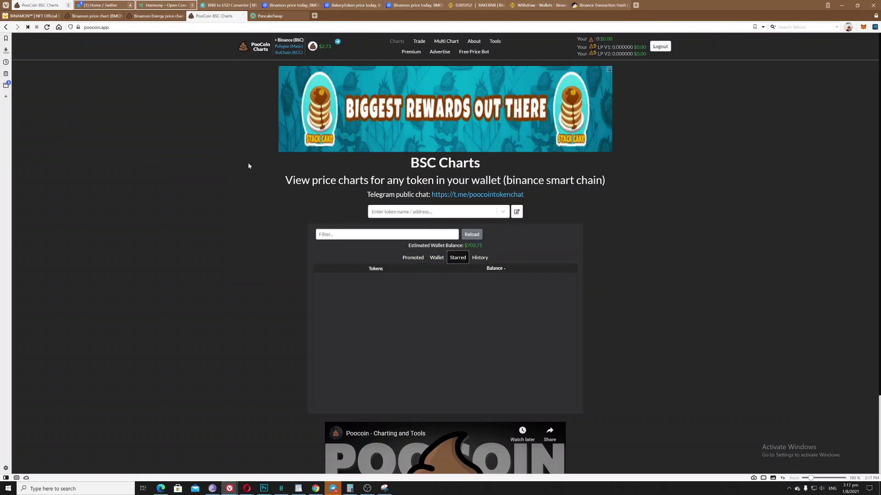
pyautogui.scroll(-1, 248, 165)
pyautogui.scroll(1, 237, 141)
pyautogui.click(154, 16)
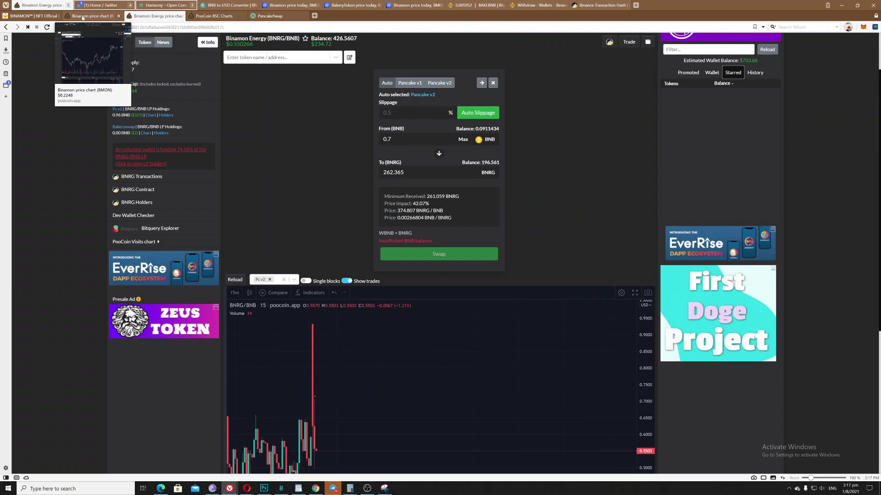
pyautogui.click(82, 17)
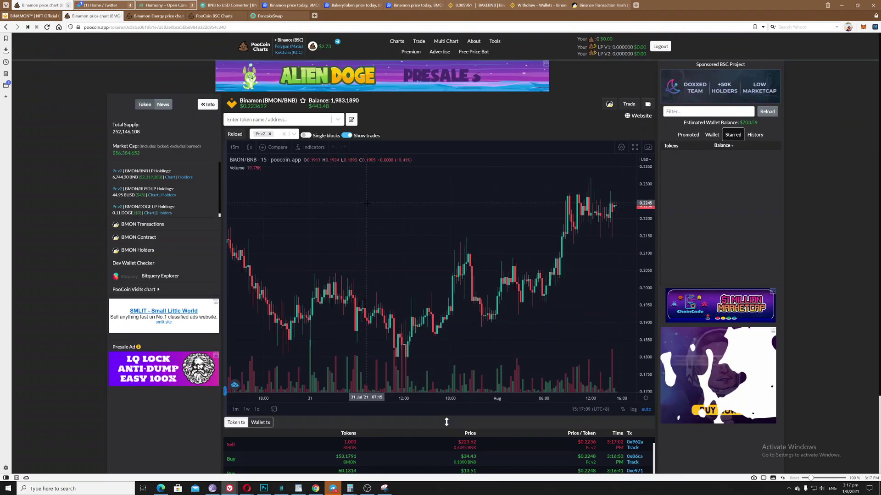
# Make BMON the receive token, then reverse the swap to sell about 1077.95 BMON for 0.7 BNB.
pyautogui.click(269, 15)
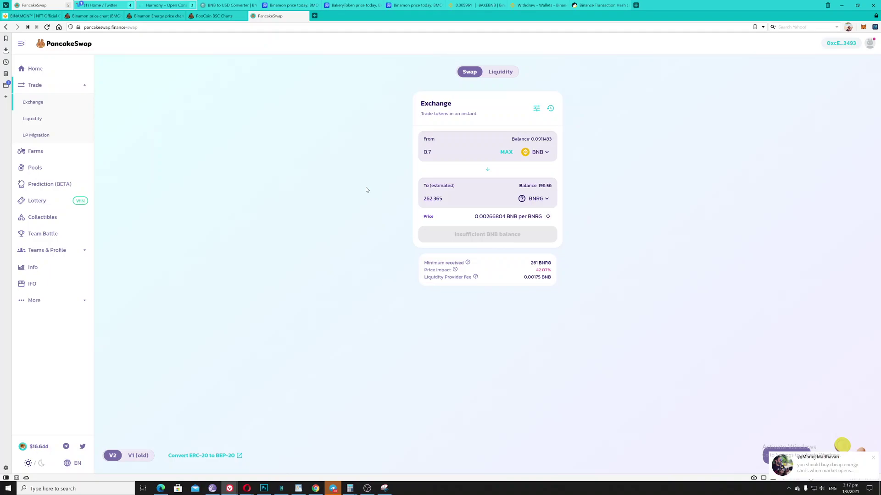
pyautogui.click(295, 207)
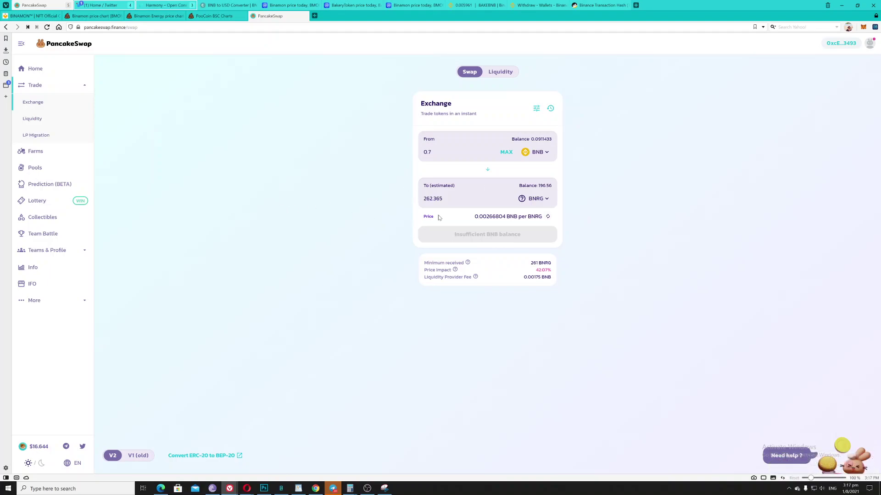
pyautogui.click(537, 200)
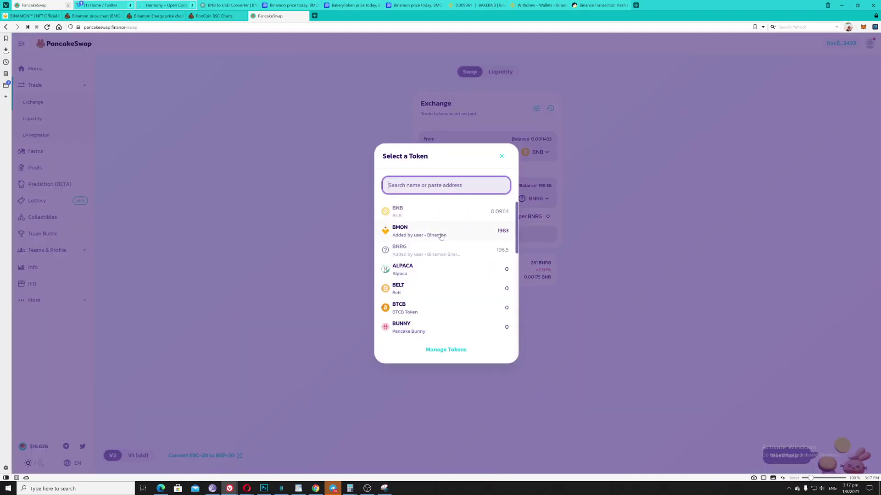
pyautogui.click(310, 220)
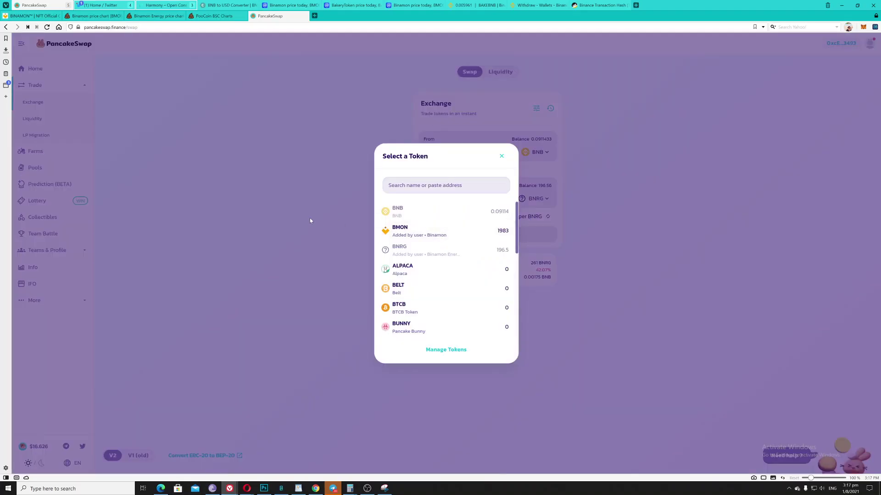
pyautogui.click(405, 232)
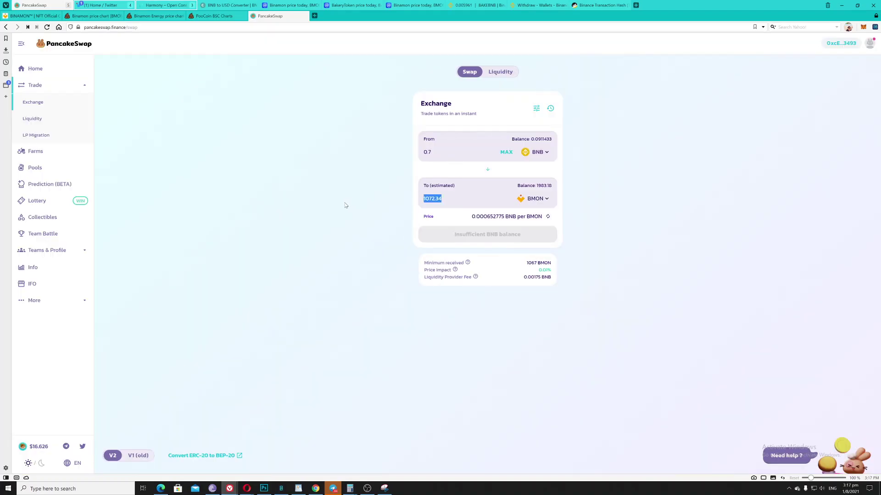
pyautogui.click(487, 171)
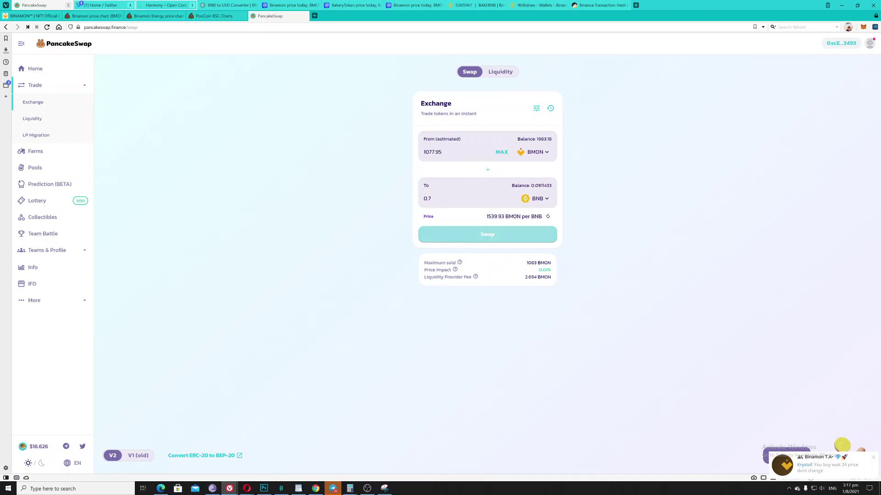
# Set BNRG as the receive token and enter 600 BMON, quoting about 247.895 BNRG.
pyautogui.click(539, 200)
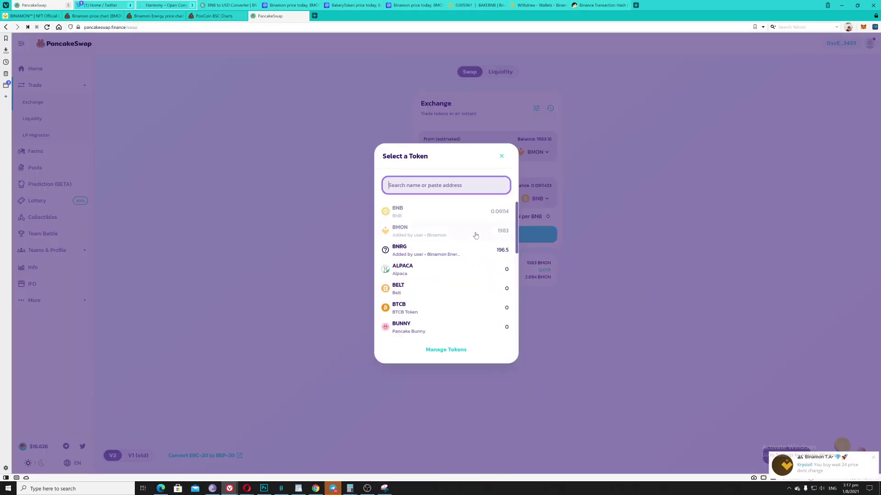
pyautogui.click(458, 253)
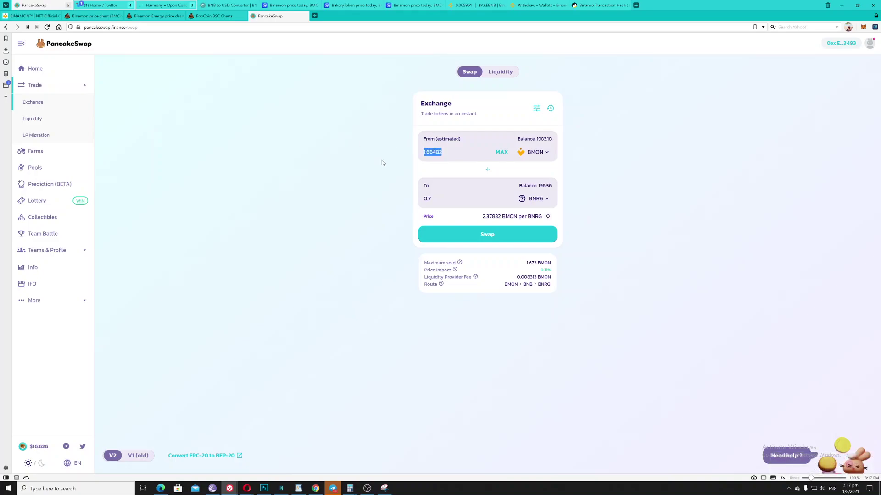
pyautogui.write('600')
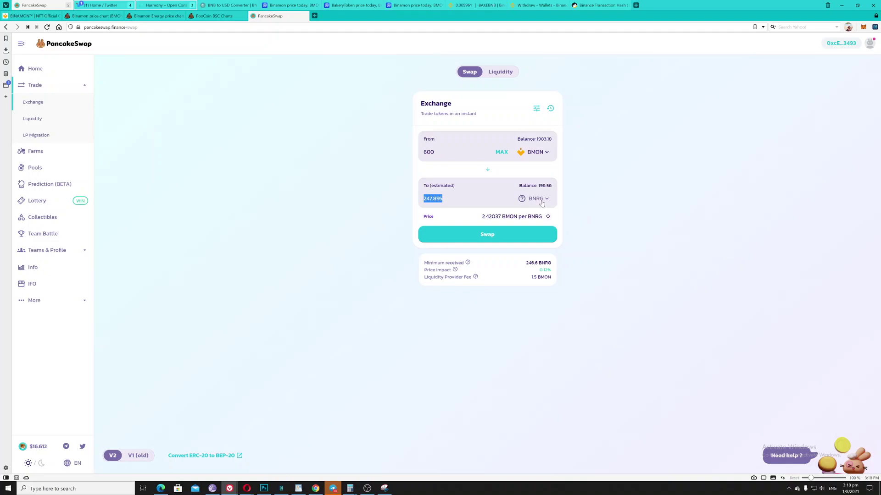
# Pay with 0.7 BNB for 262.365 BNRG (42.07% impact), then open PancakeSwap's home page in a new tab.
pyautogui.click(489, 170)
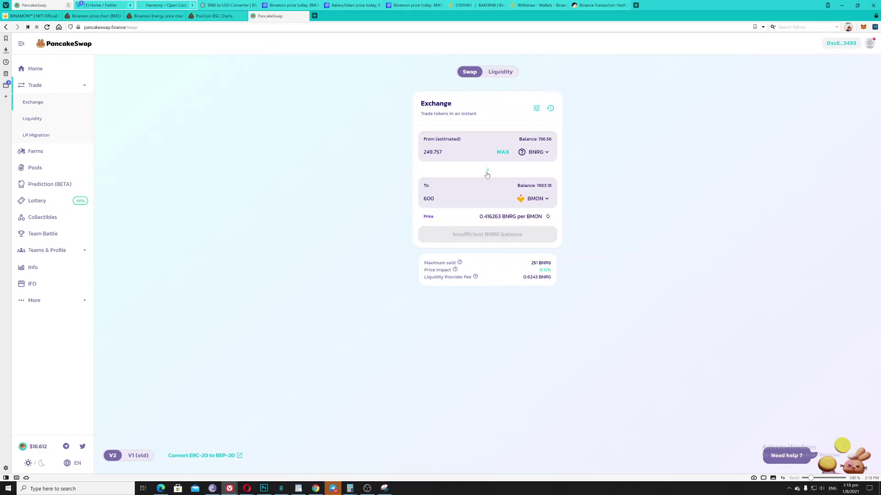
pyautogui.click(487, 171)
pyautogui.click(532, 155)
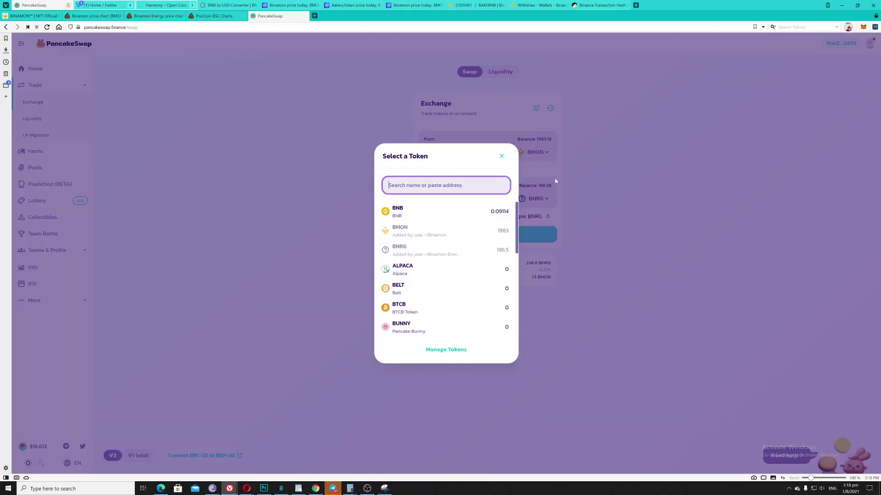
pyautogui.click(446, 216)
pyautogui.click(541, 201)
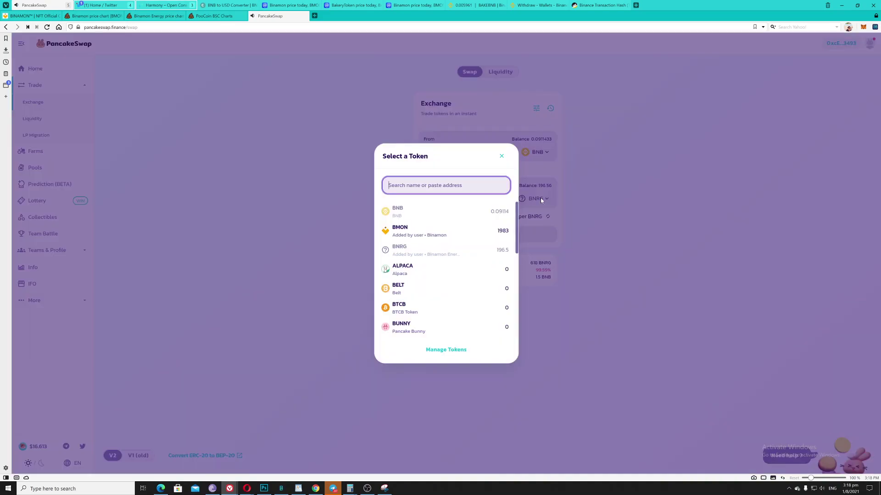
pyautogui.click(501, 157)
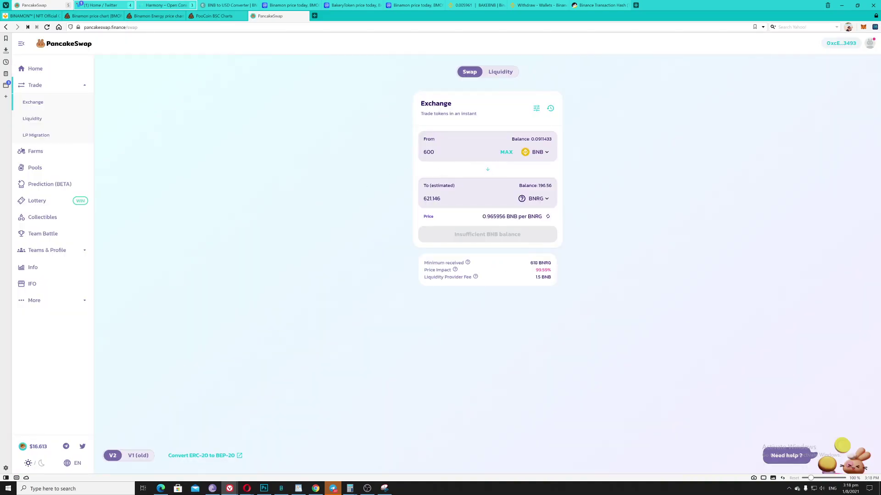
pyautogui.write('0.7')
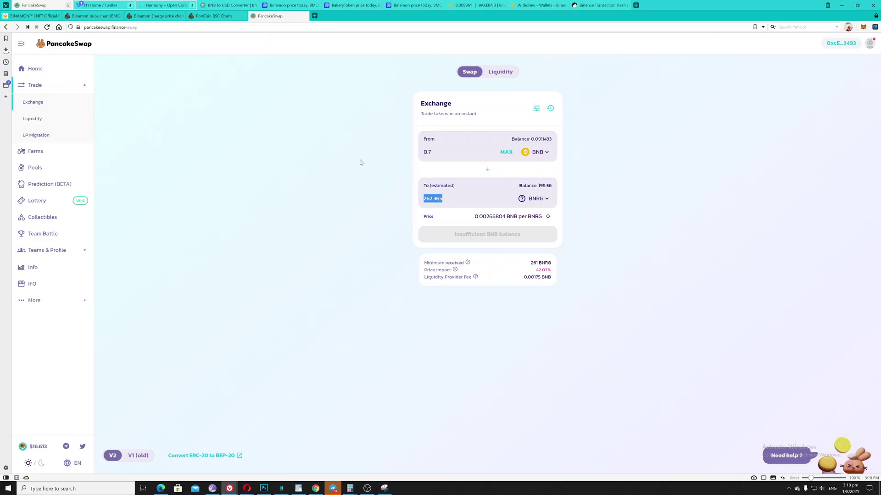
pyautogui.rightClick(58, 36)
pyautogui.rightClick(48, 43)
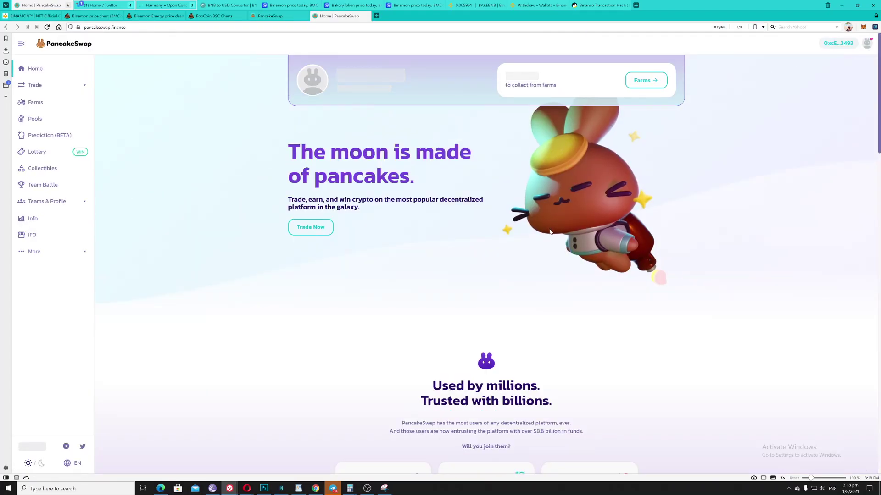
# In the new tab, open Trade > Exchange and quote 600 BMON to BNRG, about 247.895 BNRG.
pyautogui.scroll(-1, 664, 187)
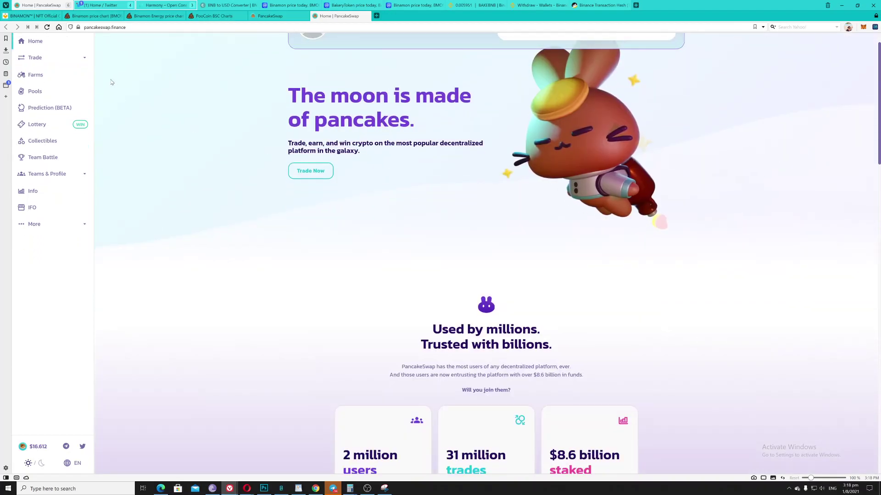
pyautogui.click(34, 57)
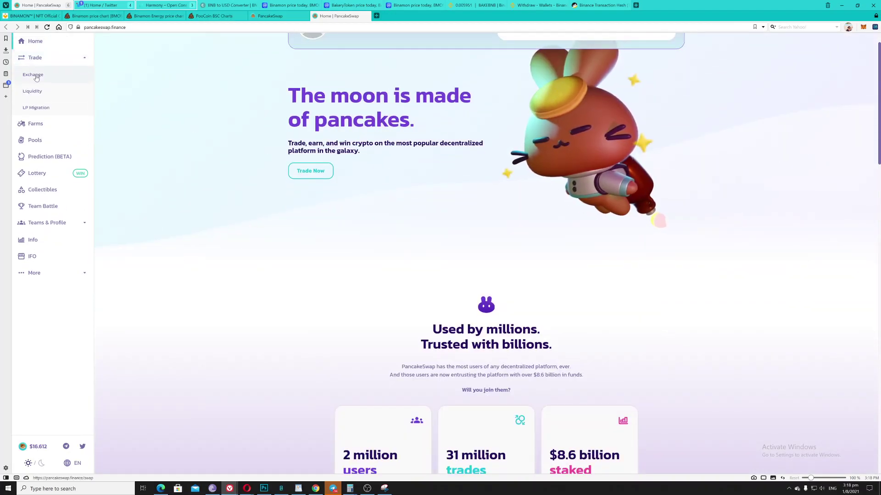
pyautogui.click(33, 74)
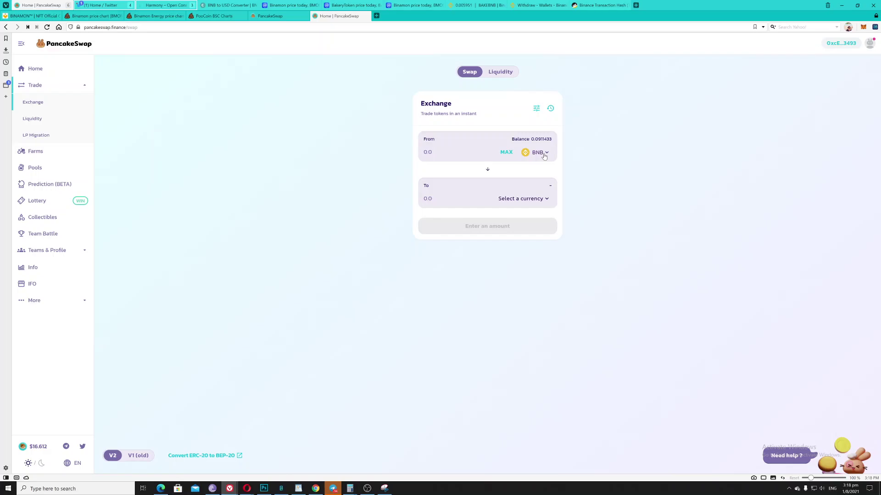
pyautogui.click(539, 153)
pyautogui.click(418, 235)
pyautogui.click(522, 198)
pyautogui.click(437, 254)
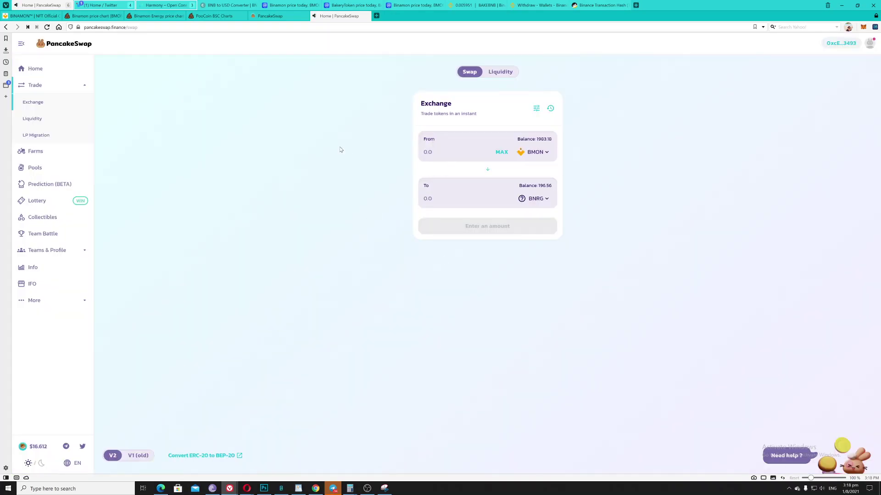
pyautogui.write('600')
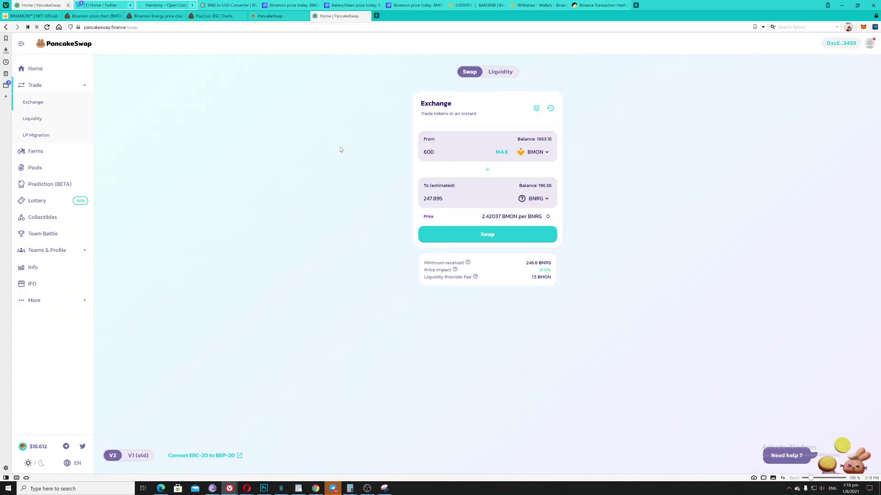
# Compare against the 0.7 BNB quote tab, then open another PancakeSwap home page tab.
pyautogui.click(272, 17)
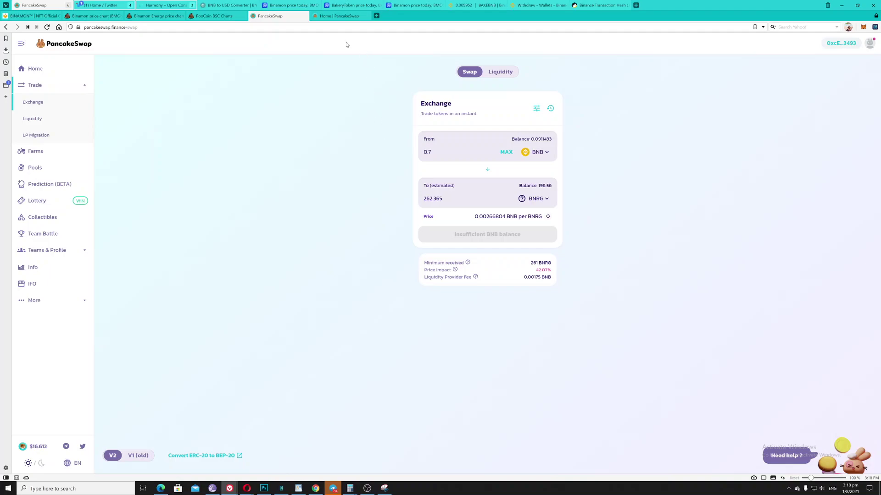
pyautogui.click(340, 16)
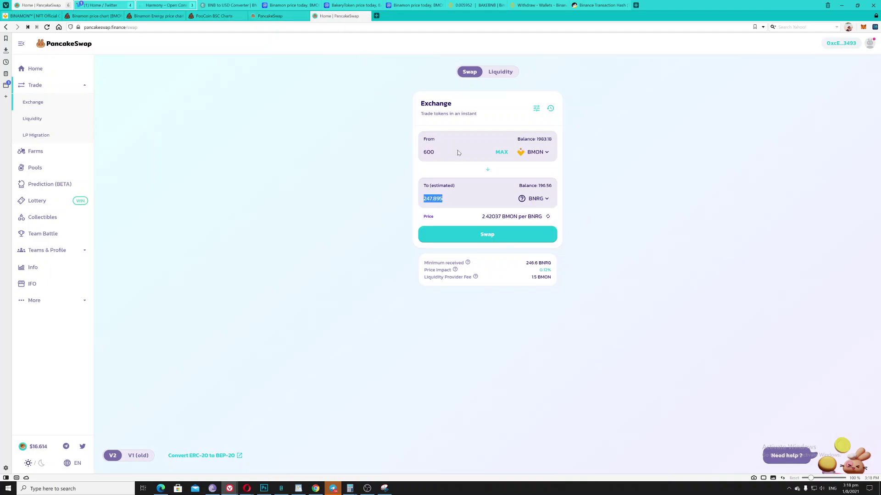
pyautogui.rightClick(53, 51)
pyautogui.click(87, 49)
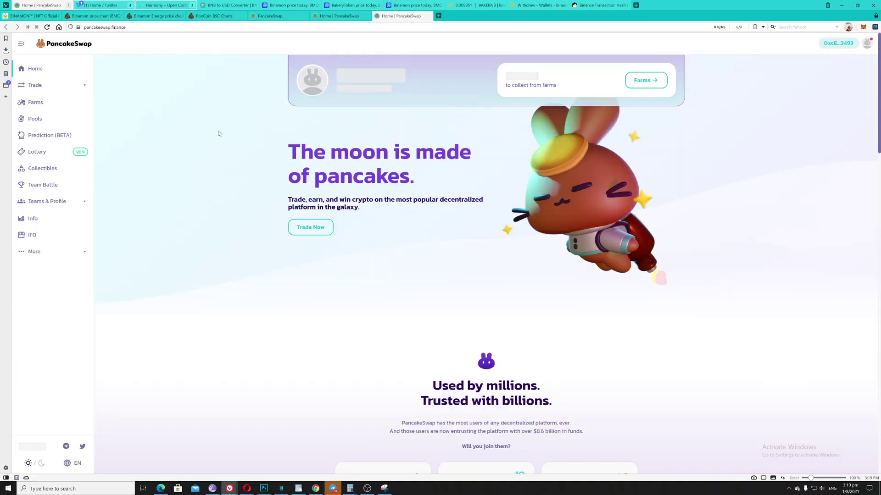
# In the third tab, open Exchange and quote 0.7 BNB for about 1074.73 BMON.
pyautogui.click(58, 85)
pyautogui.click(34, 102)
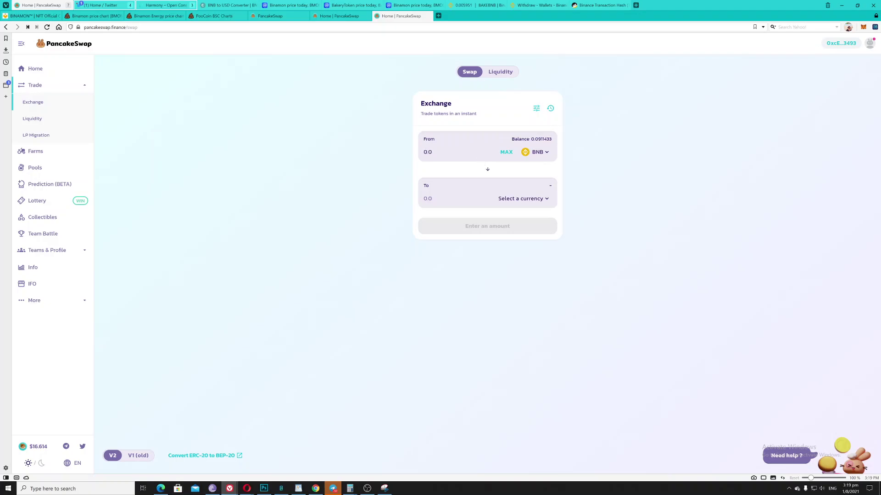
pyautogui.click(519, 197)
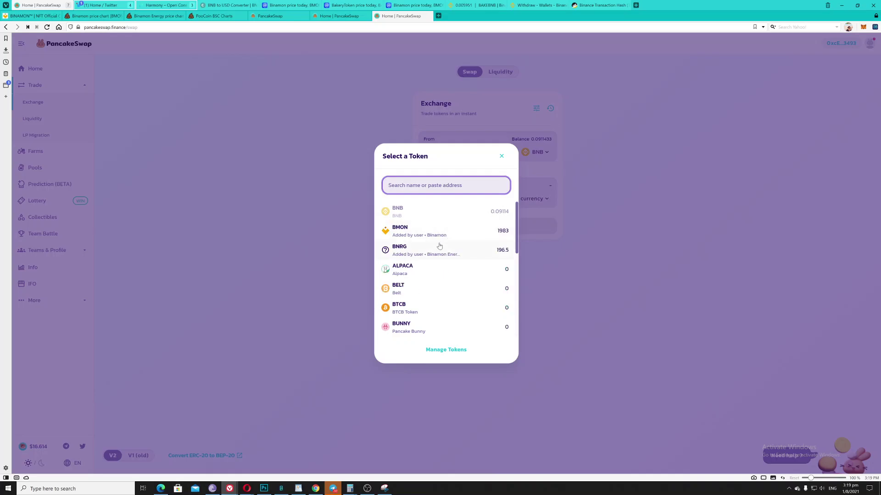
pyautogui.click(438, 234)
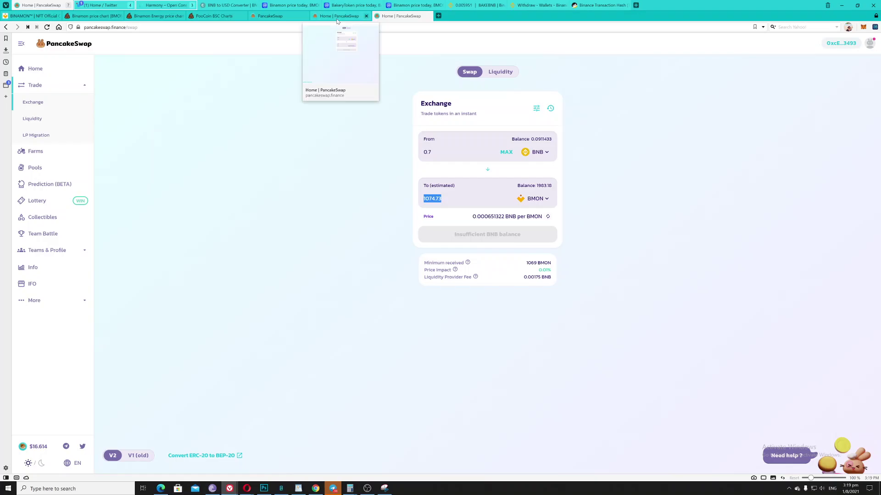
# Copy the 0.2222 Binamon price from CoinMarketCap into Calculator.
pyautogui.click(293, 5)
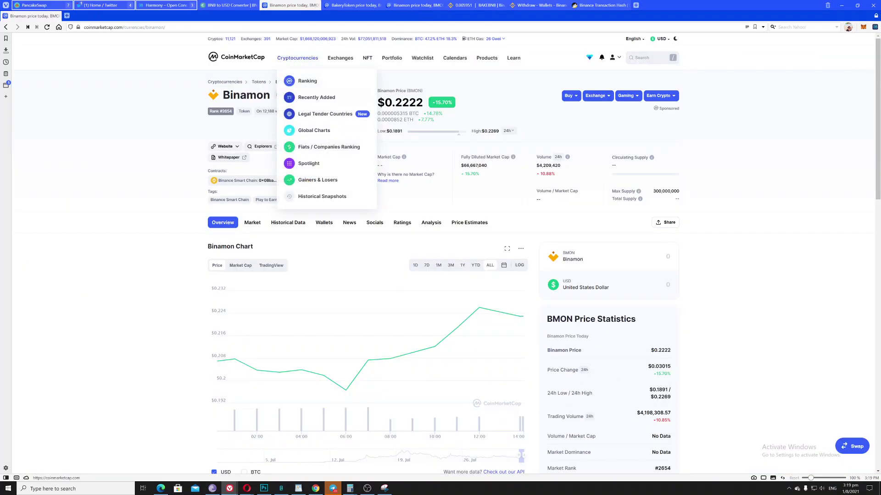
pyautogui.moveTo(393, 103); pyautogui.dragTo(422, 102)
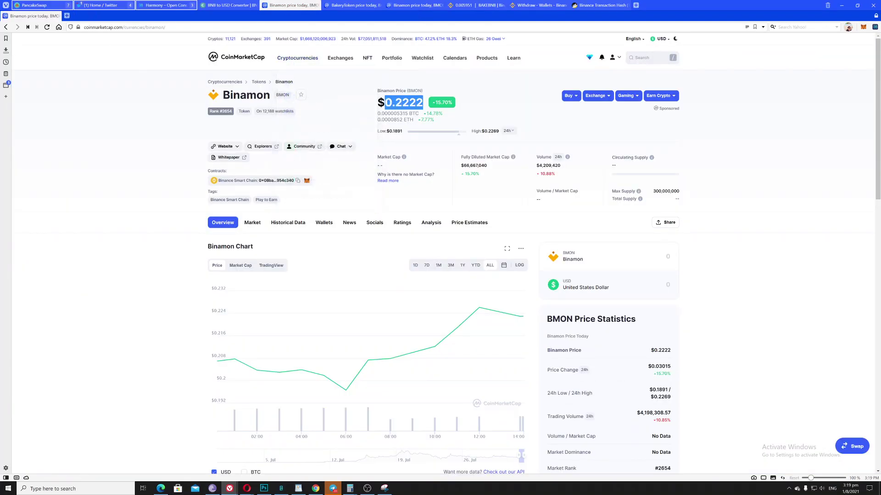
pyautogui.press('super')
pyautogui.write('calculator')
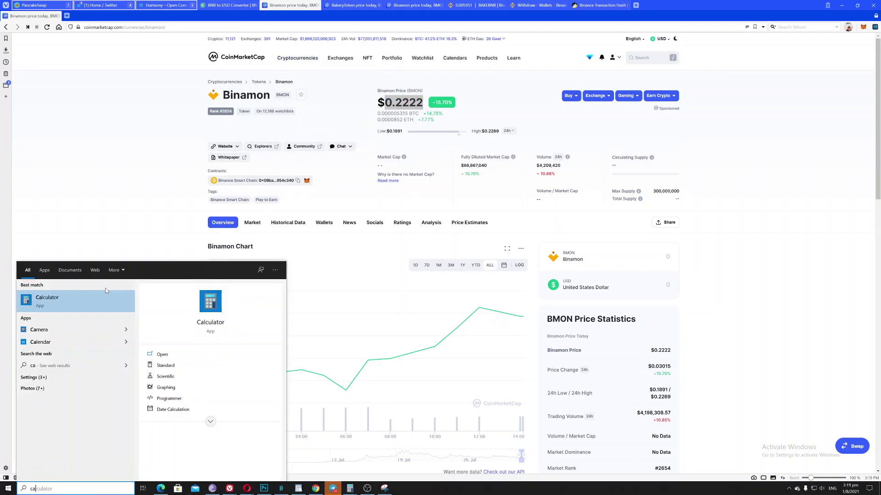
pyautogui.click(94, 298)
pyautogui.write('0.2222')
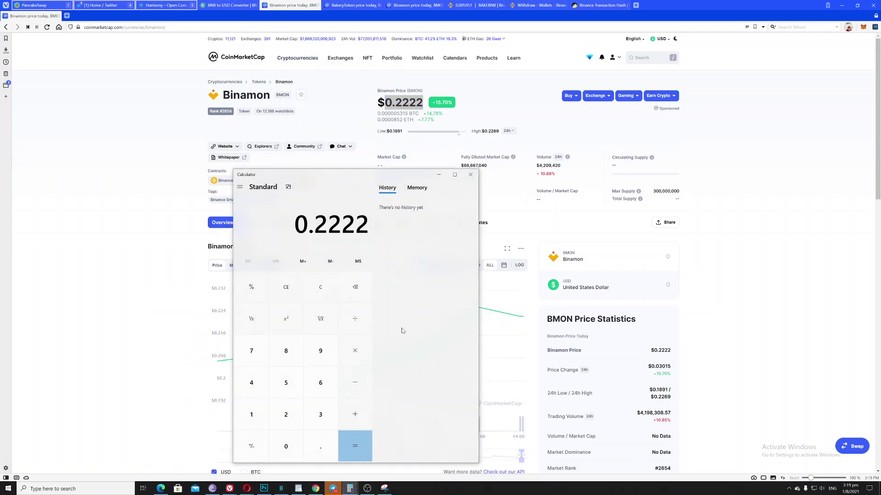
# Multiply 0.2222 by 430 to get 95.546 and select the result.
pyautogui.click(362, 348)
pyautogui.click(251, 382)
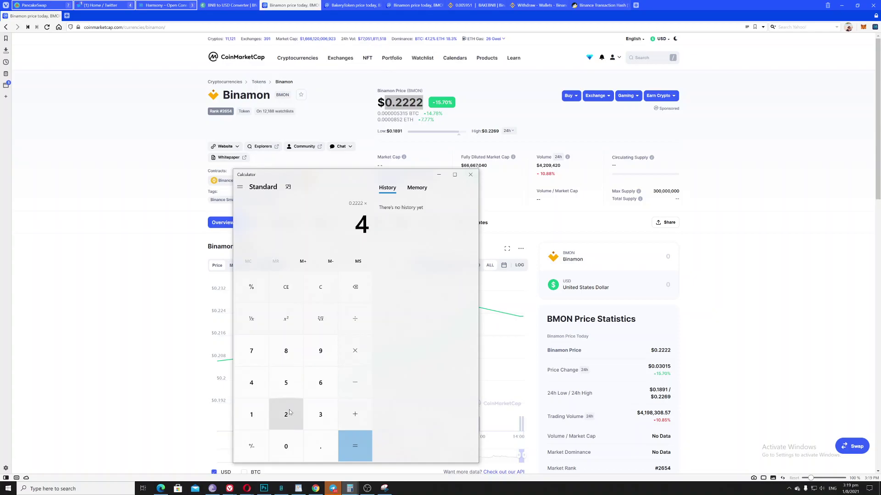
pyautogui.click(320, 414)
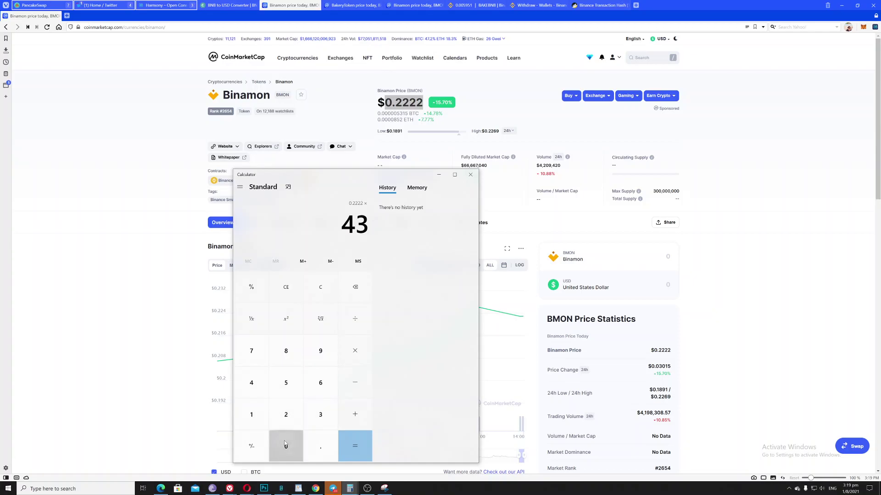
pyautogui.click(286, 446)
pyautogui.click(362, 451)
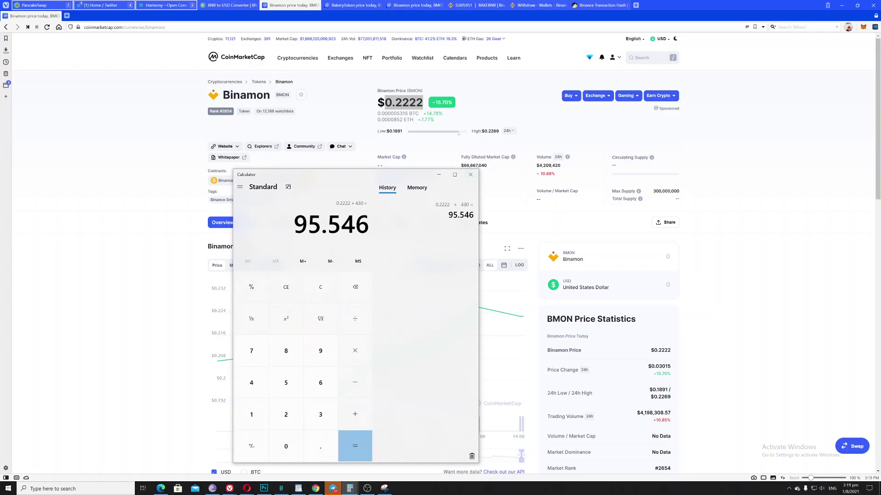
pyautogui.moveTo(294, 224); pyautogui.dragTo(369, 223)
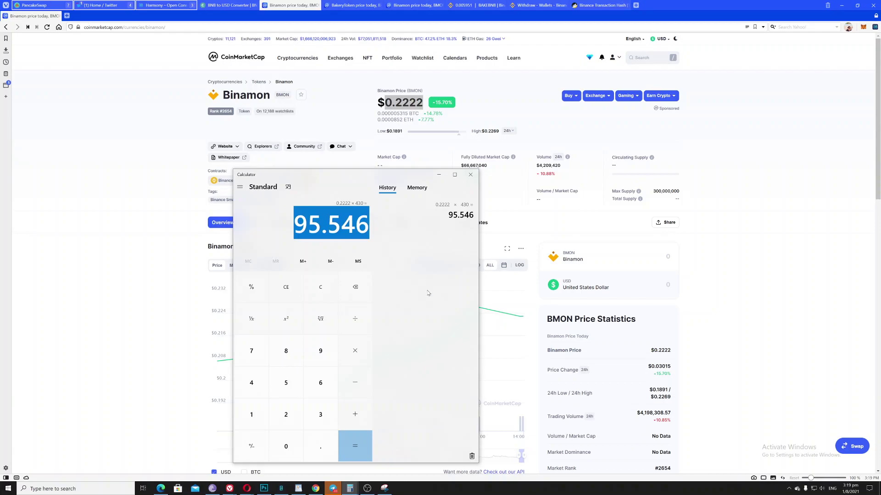
# Close Calculator and cycle through the Binance, Binamon, BakeryToken and BNB converter tabs.
pyautogui.click(470, 176)
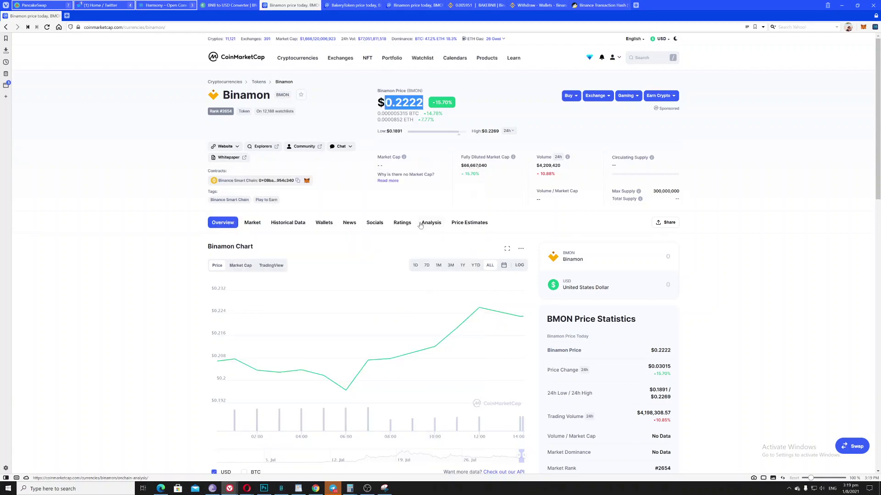
pyautogui.click(459, 5)
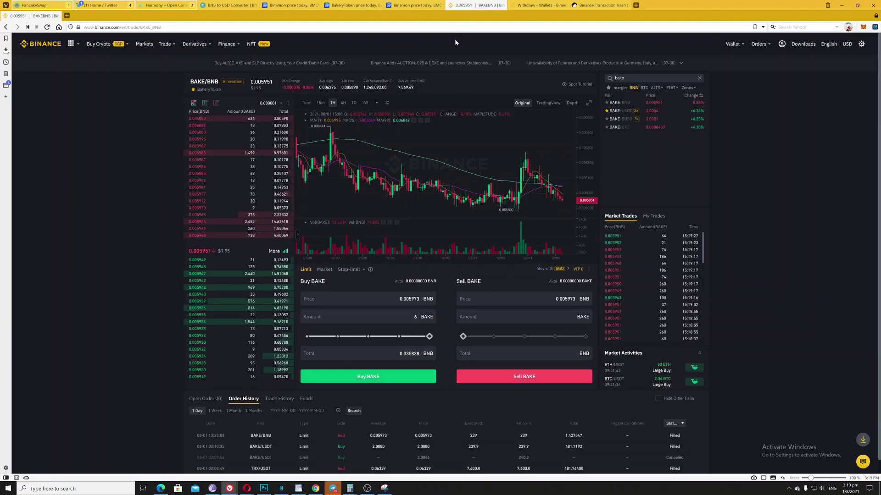
pyautogui.click(386, 6)
pyautogui.click(353, 5)
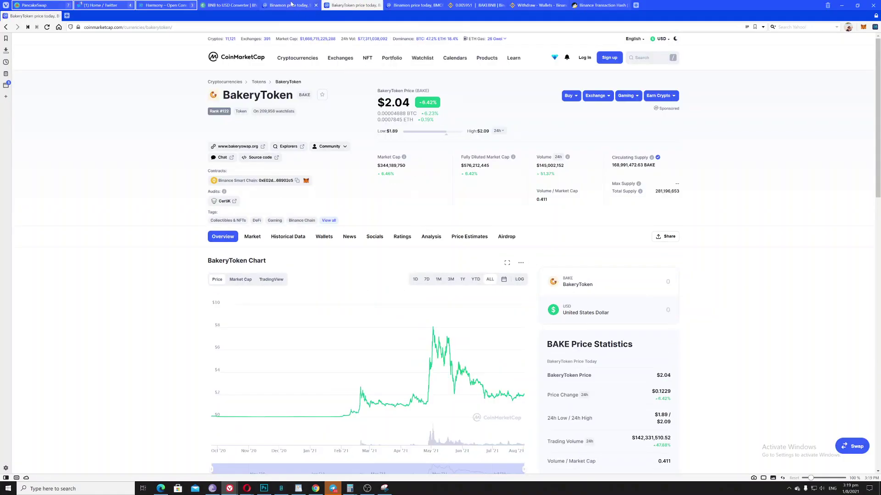
pyautogui.click(292, 5)
pyautogui.click(218, 5)
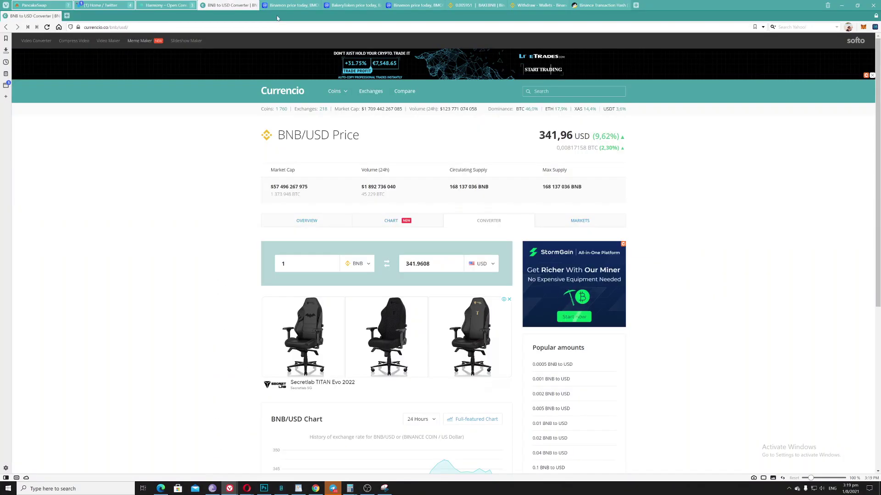
pyautogui.click(295, 6)
pyautogui.click(477, 6)
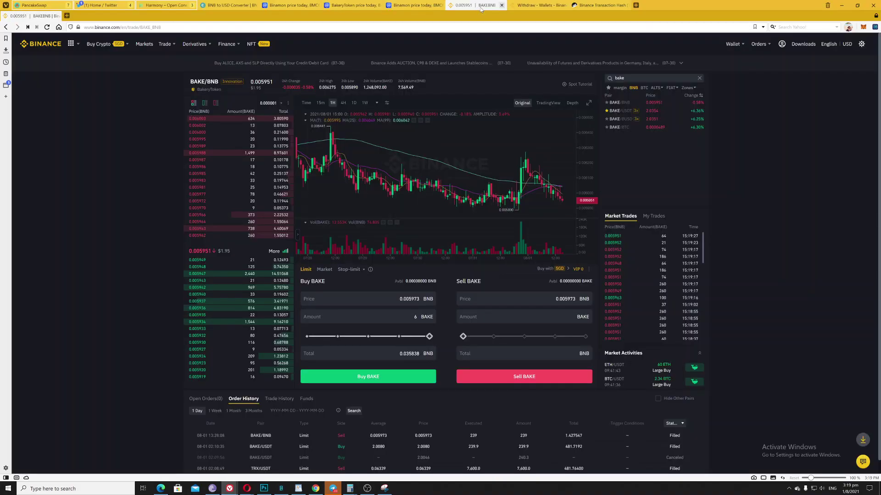
pyautogui.click(540, 5)
# Review the PancakeSwap BMON to BNRG swap quote, then go to PooCoin BSC Charts.
pyautogui.moveTo(175, 6)
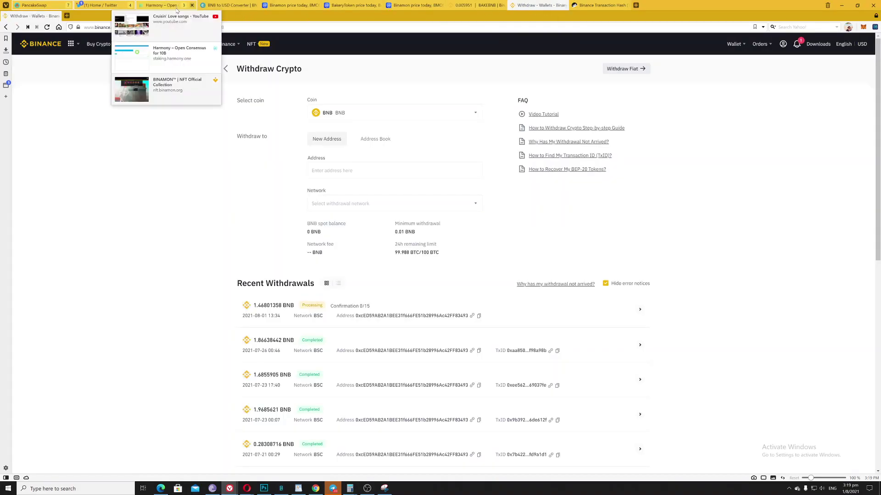
pyautogui.click(34, 5)
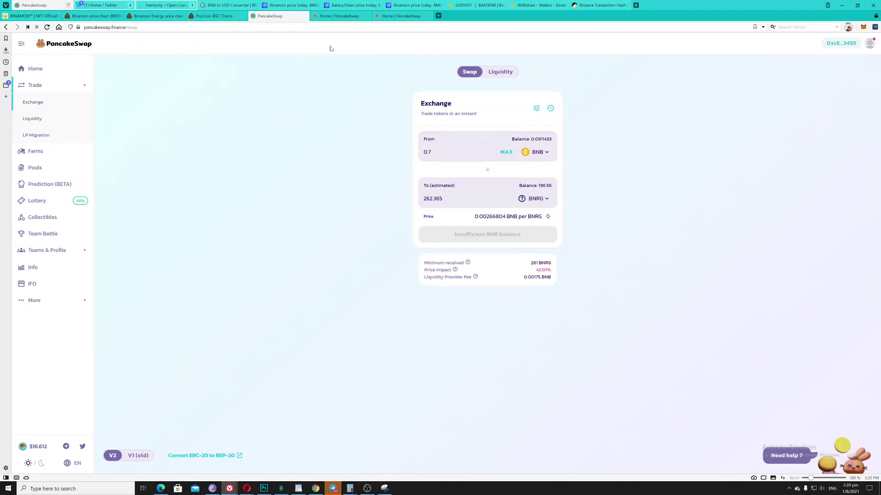
pyautogui.click(341, 16)
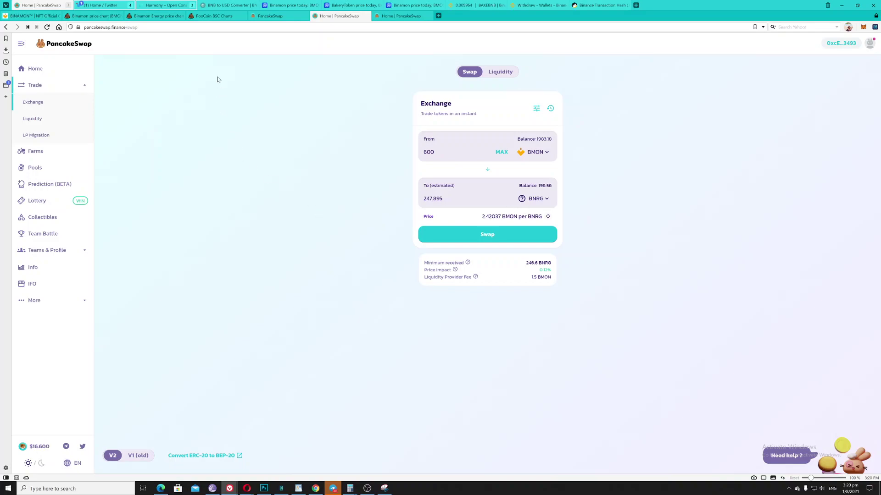
pyautogui.click(213, 16)
# Pan and zoom the Binamon BMON/BNB chart, then go back to the BSC Charts home page.
pyautogui.click(156, 17)
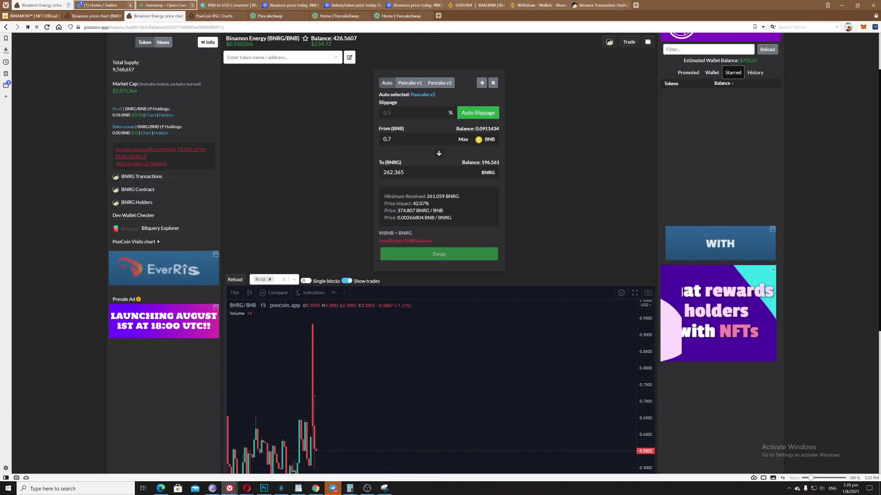
pyautogui.hotkey('ctrl', 'shift', 'Tab')
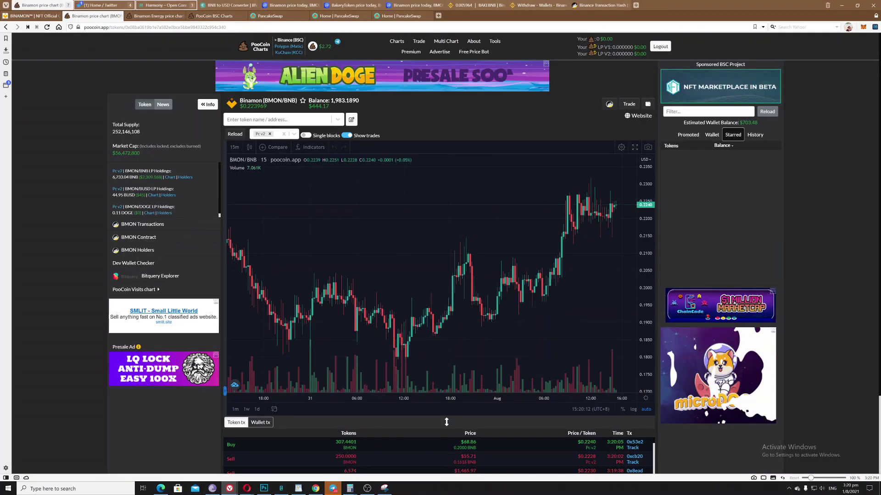
pyautogui.moveTo(459, 263); pyautogui.dragTo(389, 269)
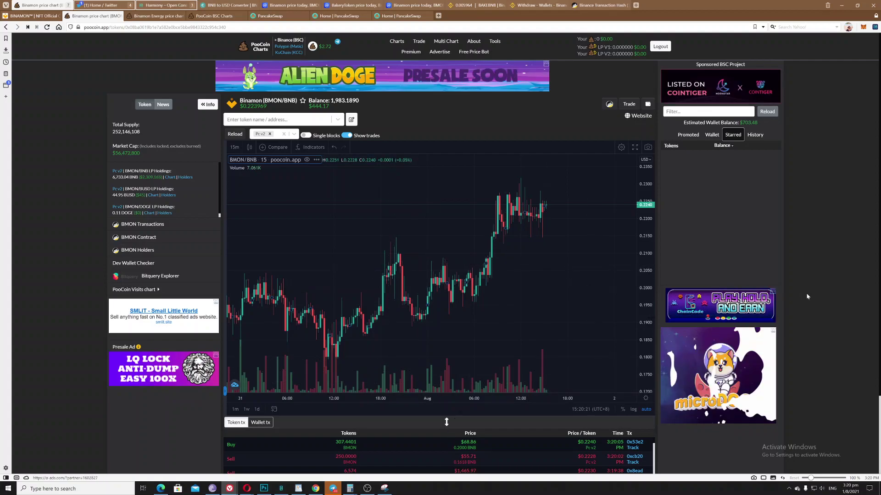
pyautogui.scroll(-2, 807, 297)
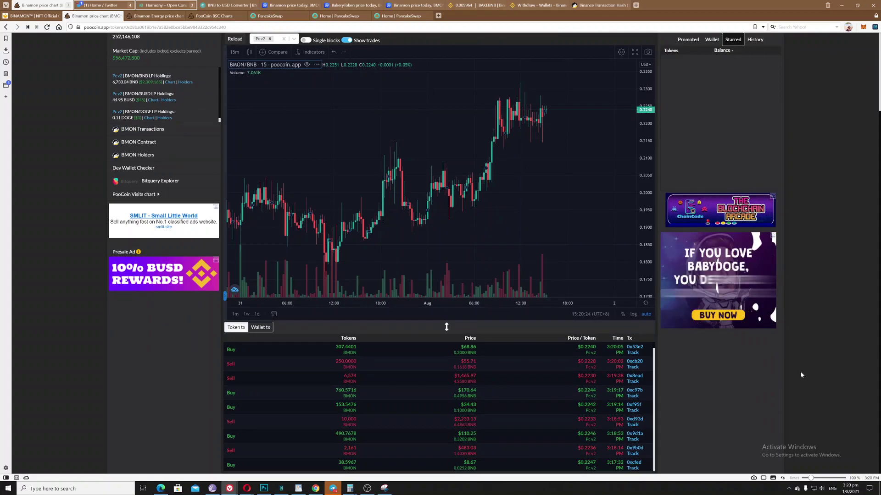
pyautogui.scroll(5, 527, 92)
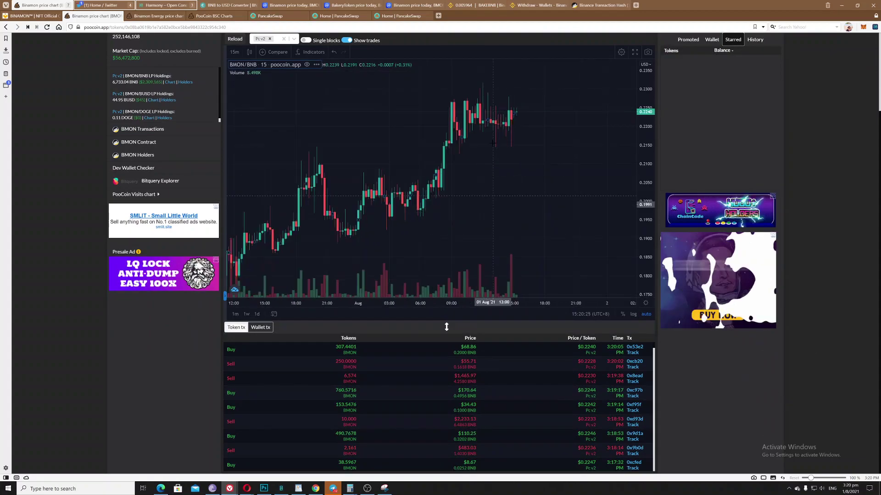
pyautogui.scroll(2, 810, 132)
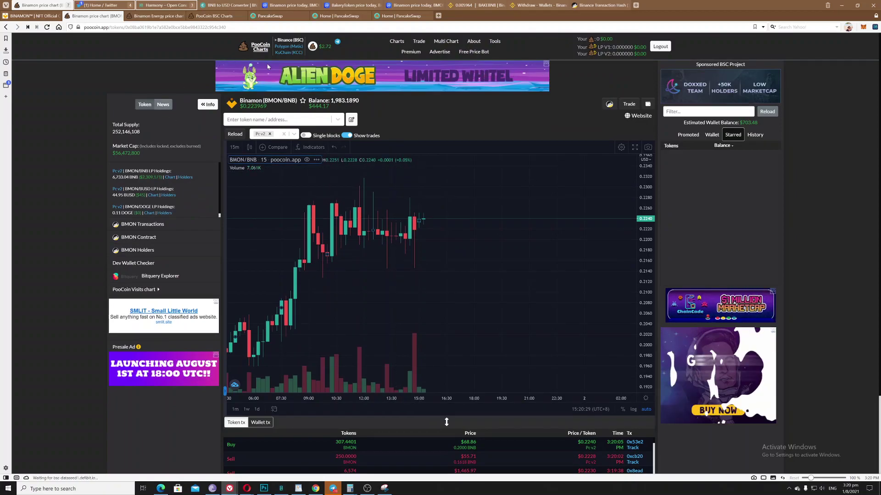
pyautogui.click(257, 46)
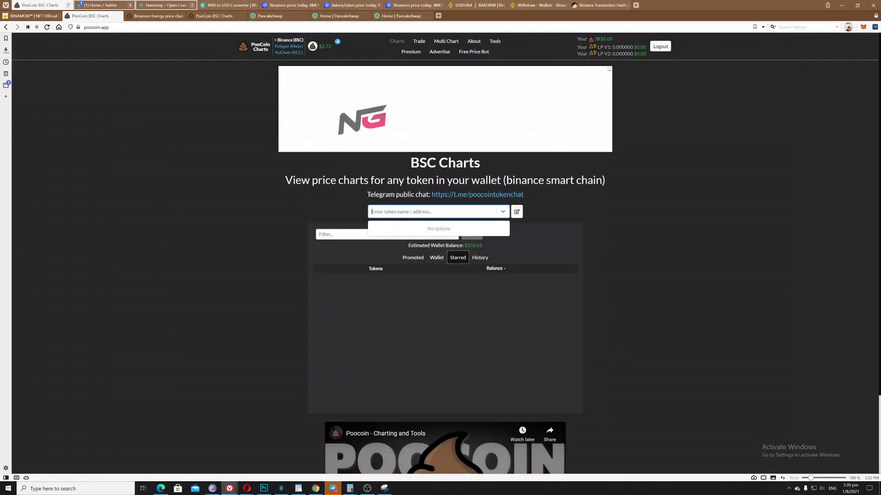
# Search for BNRG, open the Binamon Energy chart and select its BNRG/BNB pair name.
pyautogui.write('bn')
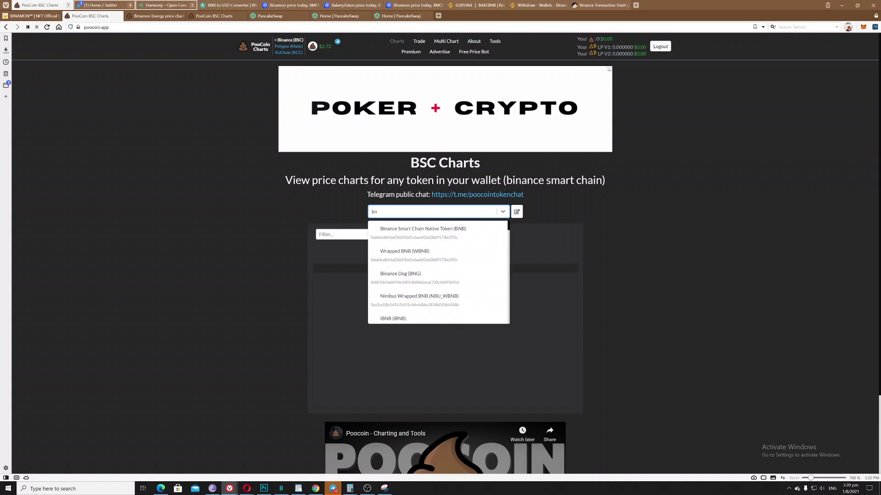
pyautogui.write('bg')
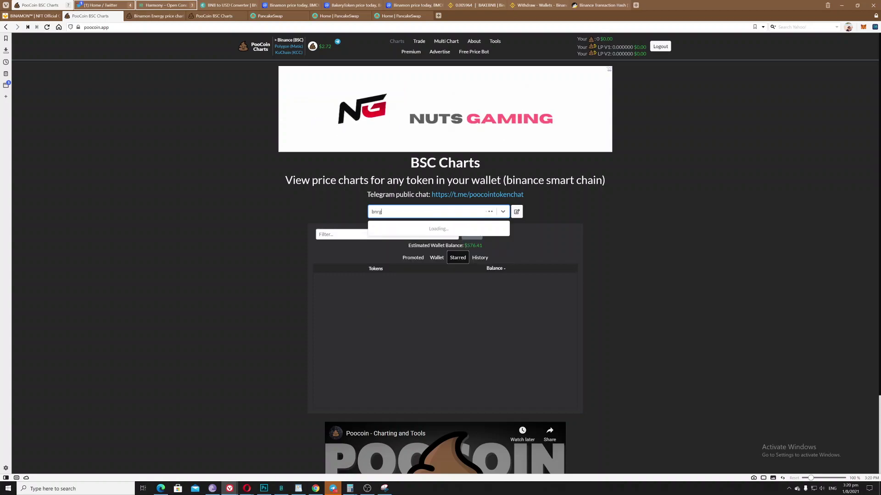
pyautogui.click(399, 241)
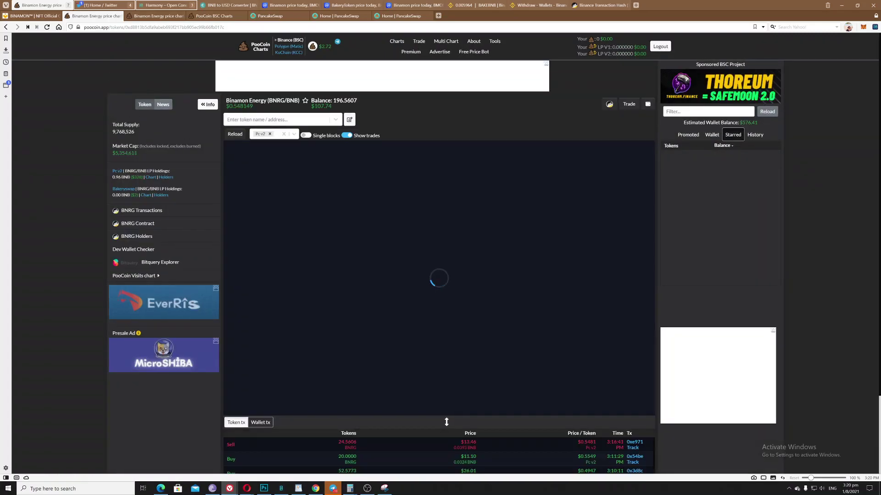
pyautogui.moveTo(269, 101); pyautogui.dragTo(296, 100)
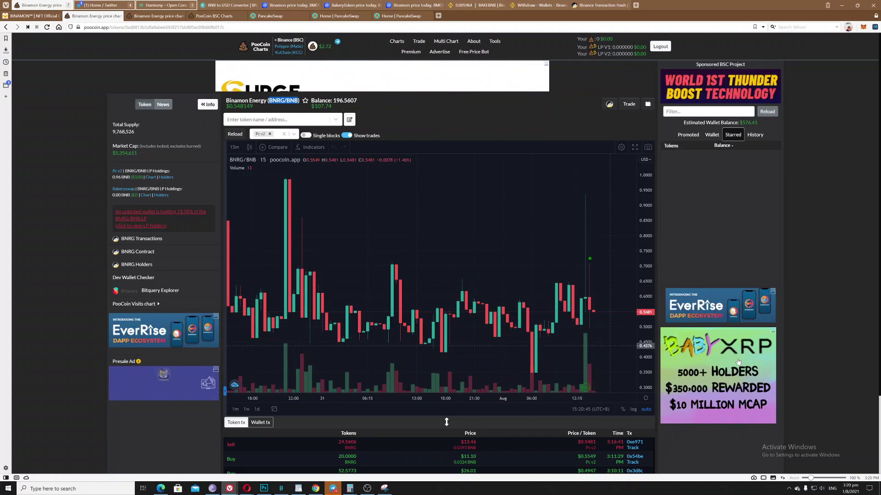
# Scroll down to the BNRG Token tx trade table.
pyautogui.scroll(-2, 832, 339)
pyautogui.scroll(-3, 830, 338)
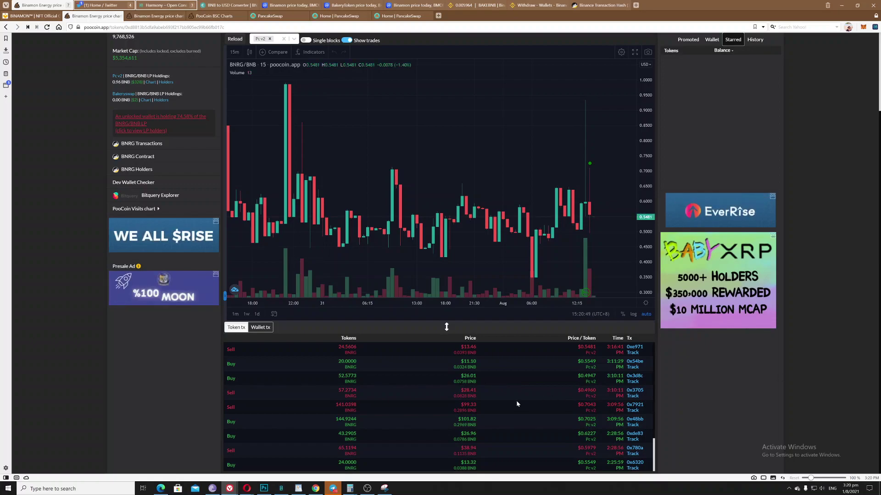
pyautogui.scroll(-2, 515, 402)
pyautogui.scroll(2, 514, 407)
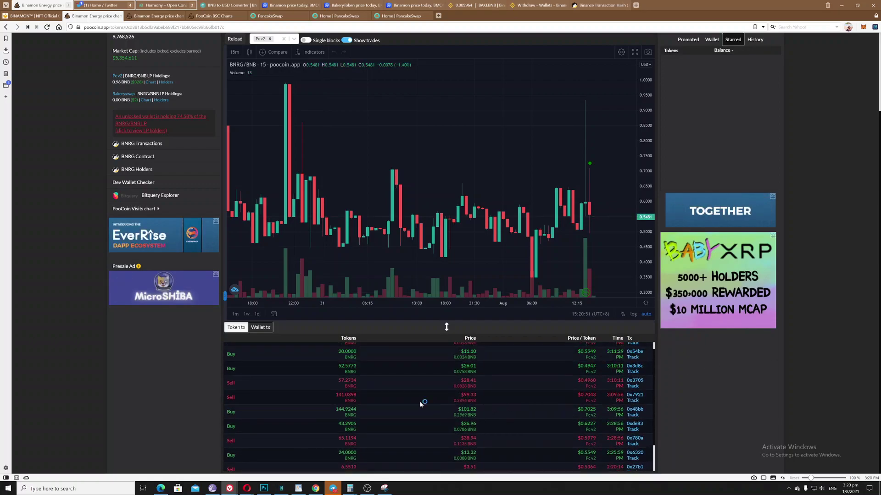
pyautogui.moveTo(476, 401); pyautogui.dragTo(453, 401)
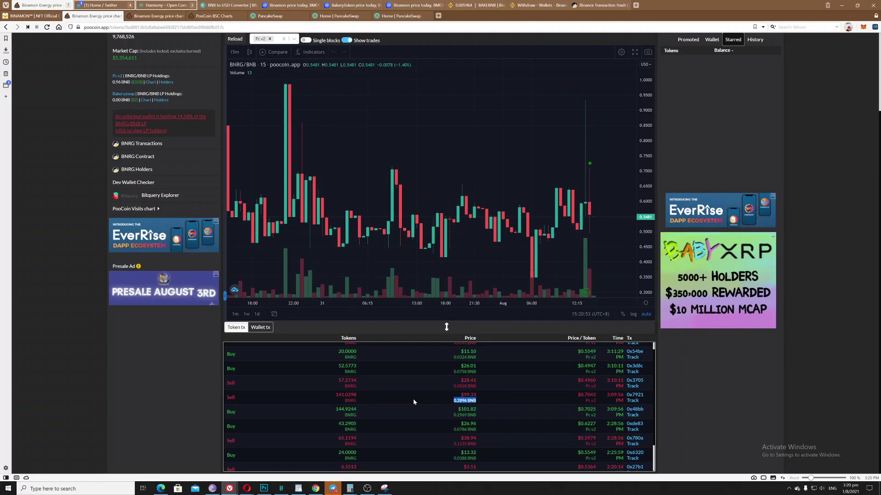
pyautogui.scroll(-2, 412, 398)
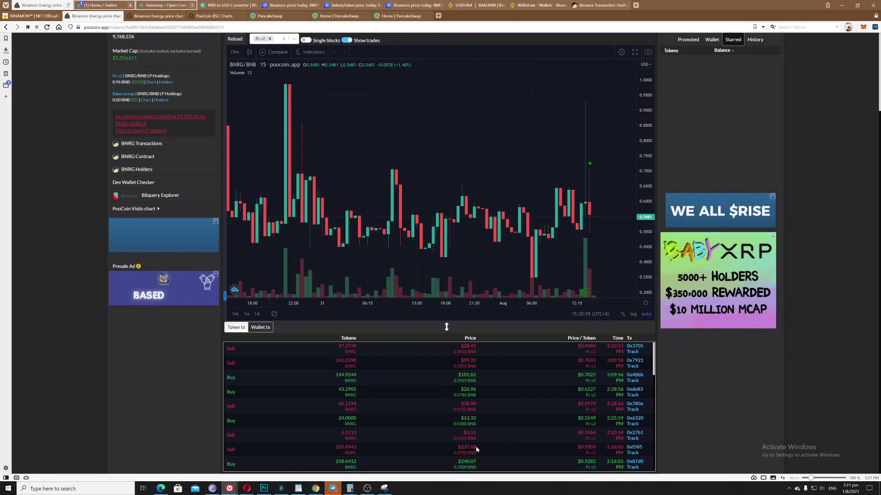
# Select the sell's $237.68 / 0.6930 BNB price and its 255.4943 BNRG amount.
pyautogui.moveTo(461, 447); pyautogui.dragTo(624, 452)
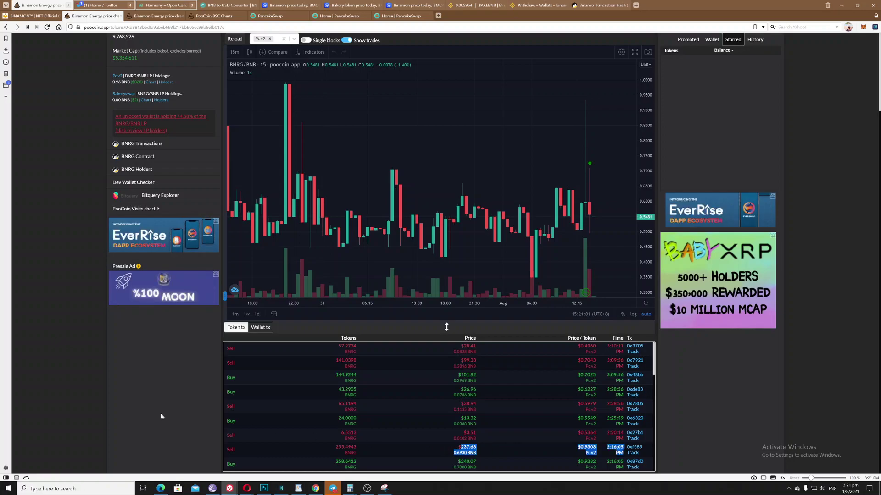
pyautogui.click(452, 465)
pyautogui.moveTo(480, 453); pyautogui.dragTo(460, 447)
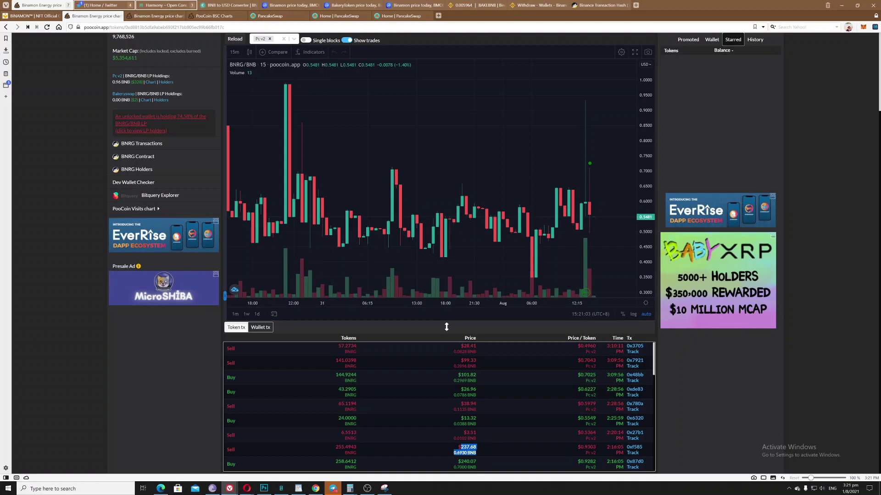
pyautogui.moveTo(332, 445); pyautogui.dragTo(360, 450)
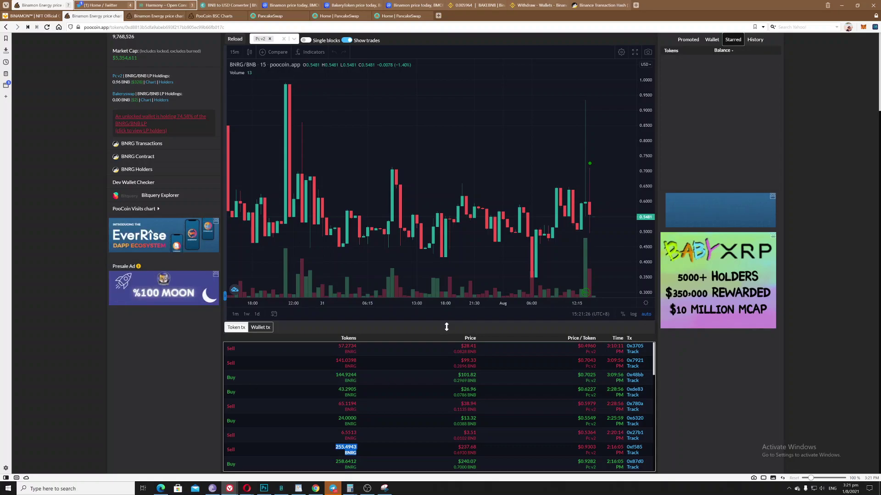
pyautogui.click(446, 326)
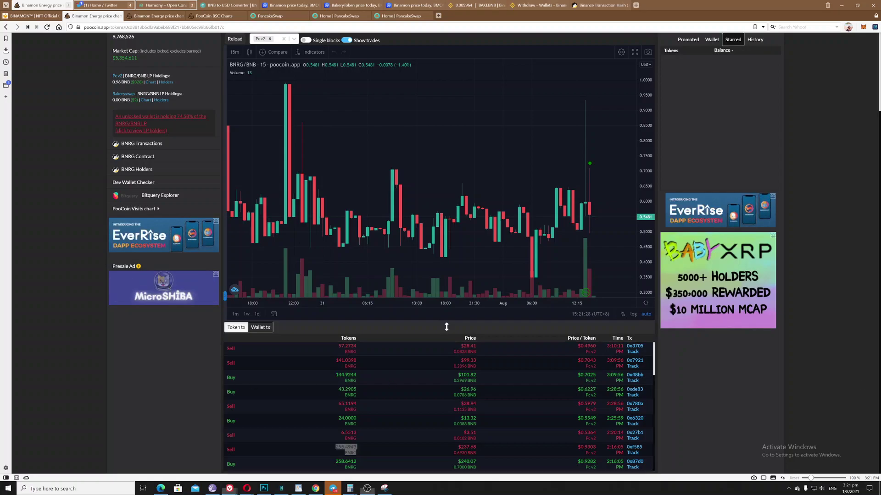